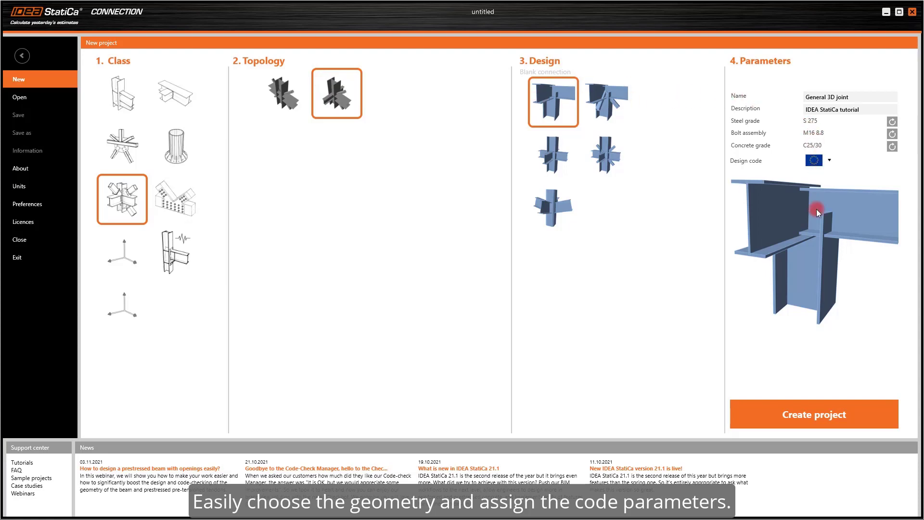
# Create the General 3D joint project and start a new general composite cross-section for the bearing member SL.
pyautogui.click(822, 416)
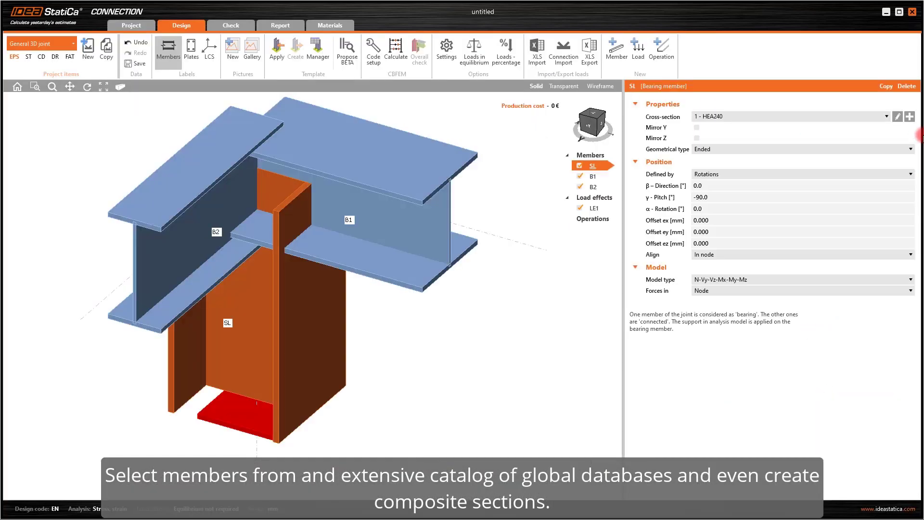
pyautogui.click(898, 116)
pyautogui.click(364, 169)
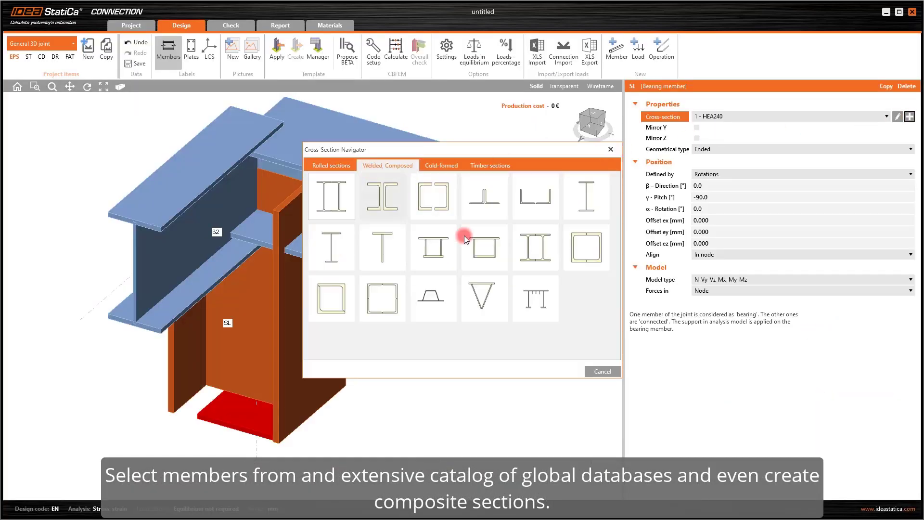
pyautogui.click(537, 304)
# Add a simple rolled HEB600 shape as the first component of the general cross-section.
pyautogui.click(330, 189)
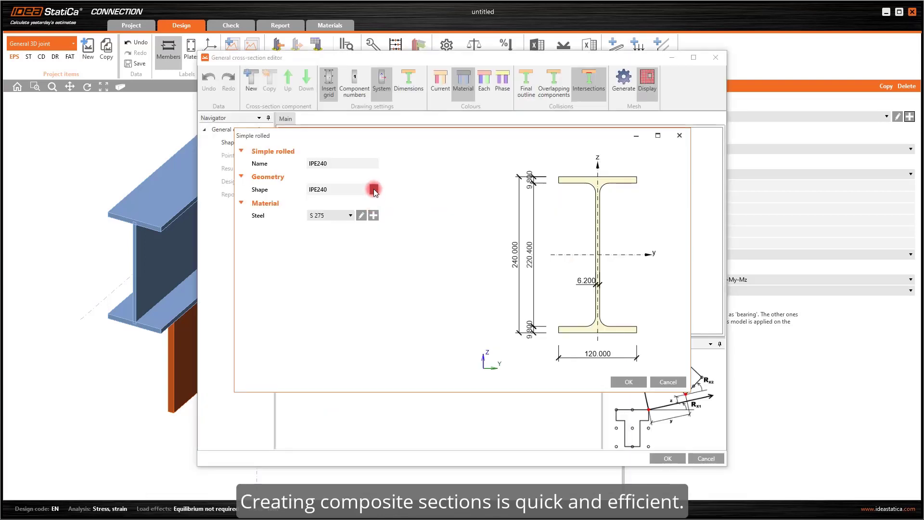
pyautogui.click(374, 189)
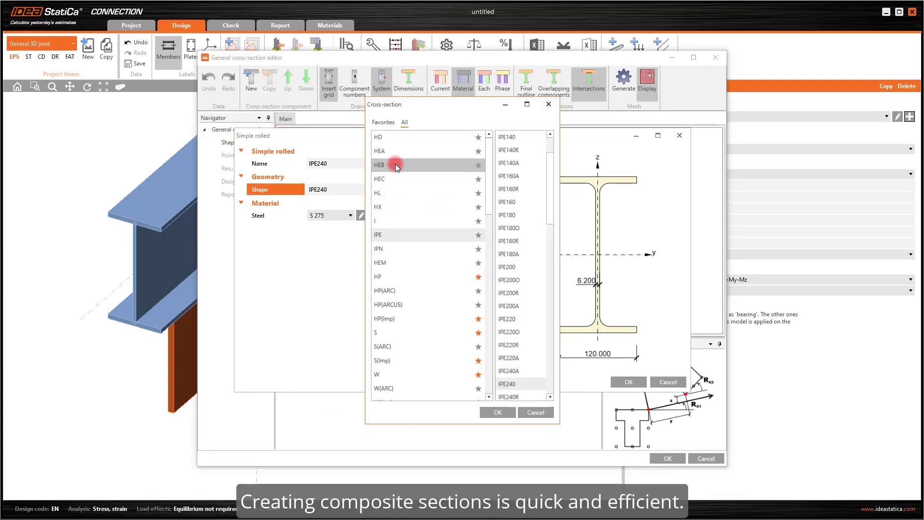
pyautogui.click(394, 164)
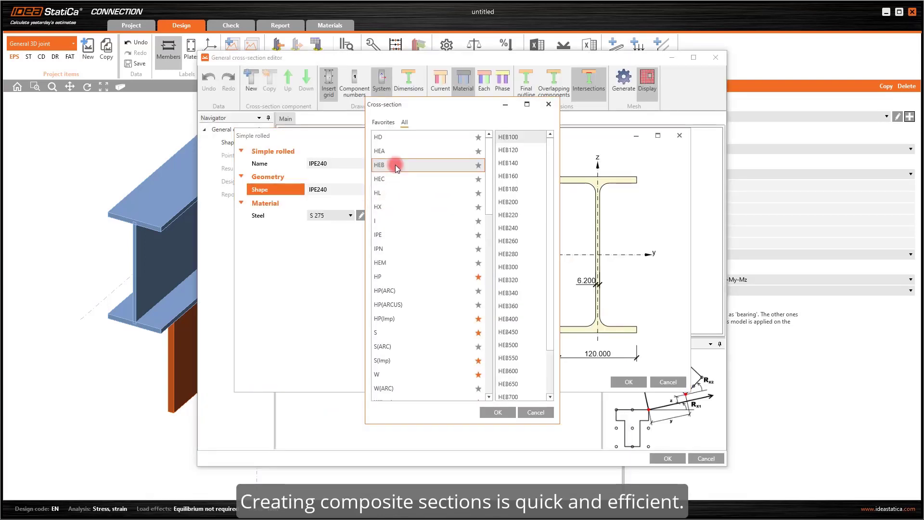
pyautogui.click(525, 371)
pyautogui.click(498, 412)
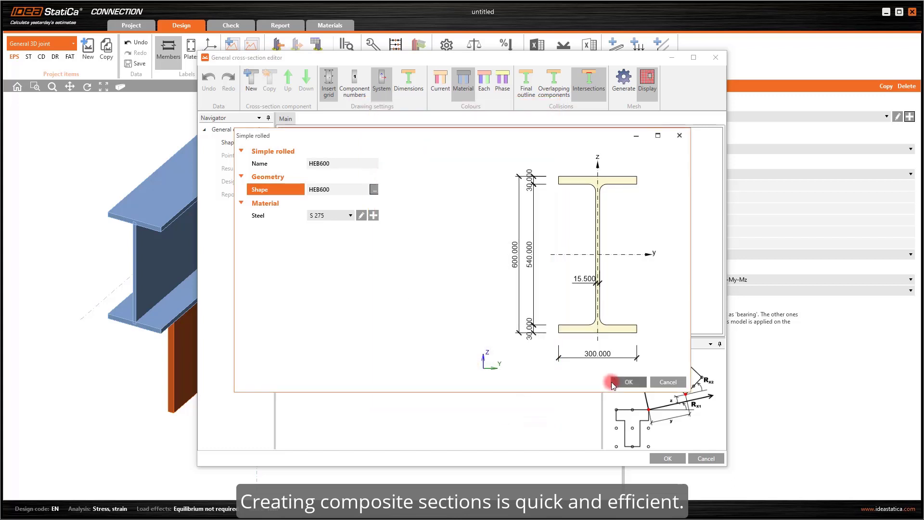
pyautogui.click(628, 382)
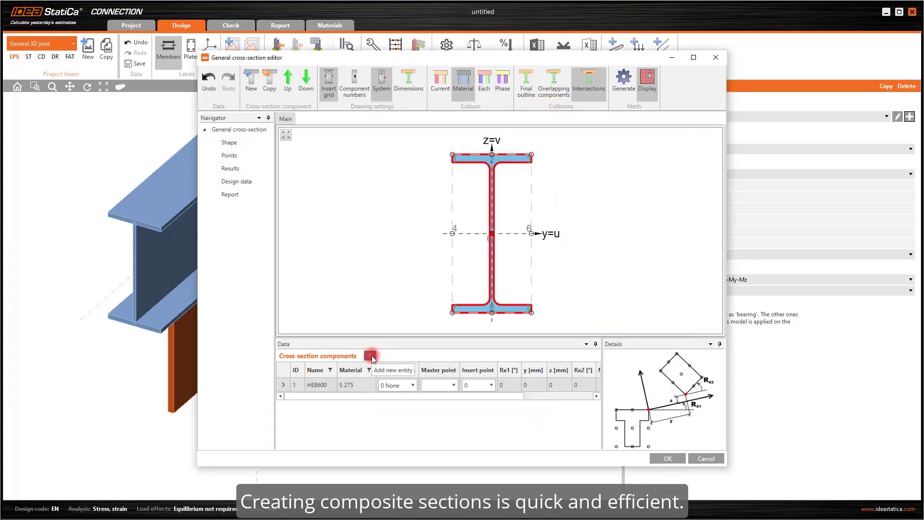
# Add a rolled T component cut from an HEB500 shape and duplicate it.
pyautogui.click(372, 357)
pyautogui.click(337, 297)
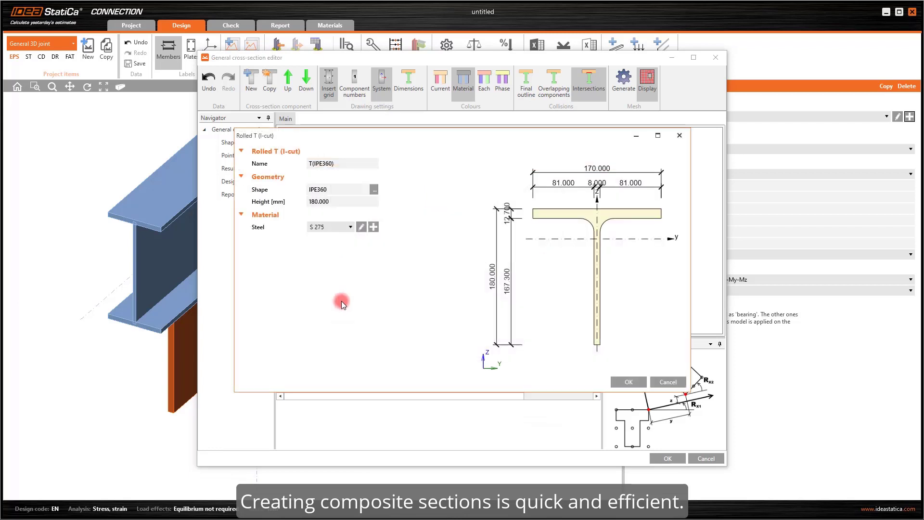
pyautogui.click(374, 189)
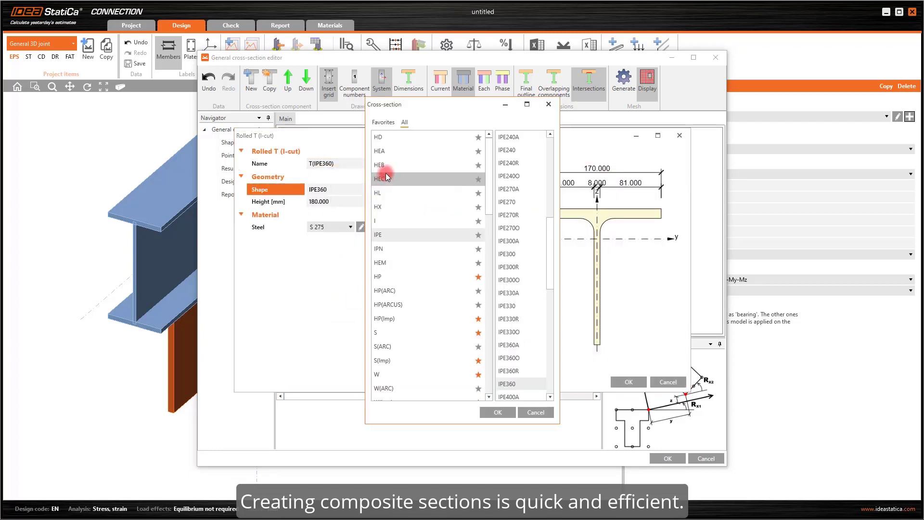
pyautogui.click(387, 166)
pyautogui.click(507, 345)
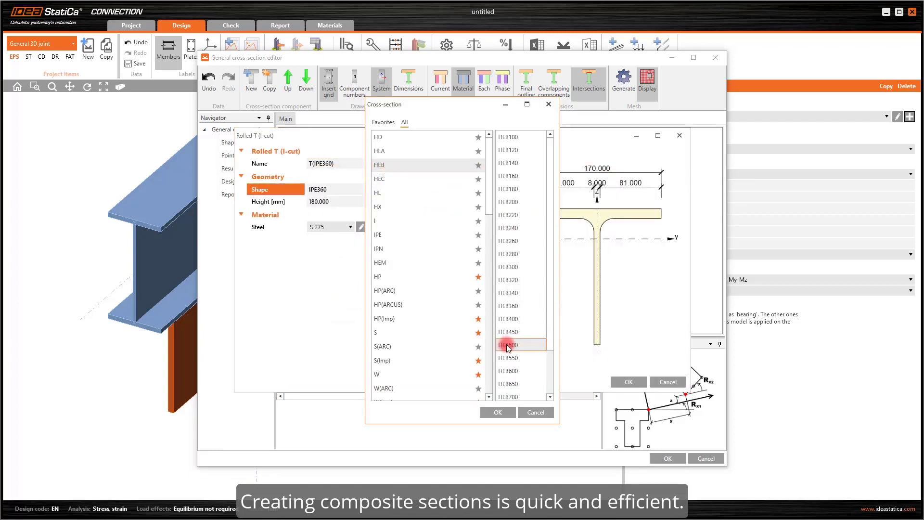
pyautogui.click(501, 411)
pyautogui.click(626, 381)
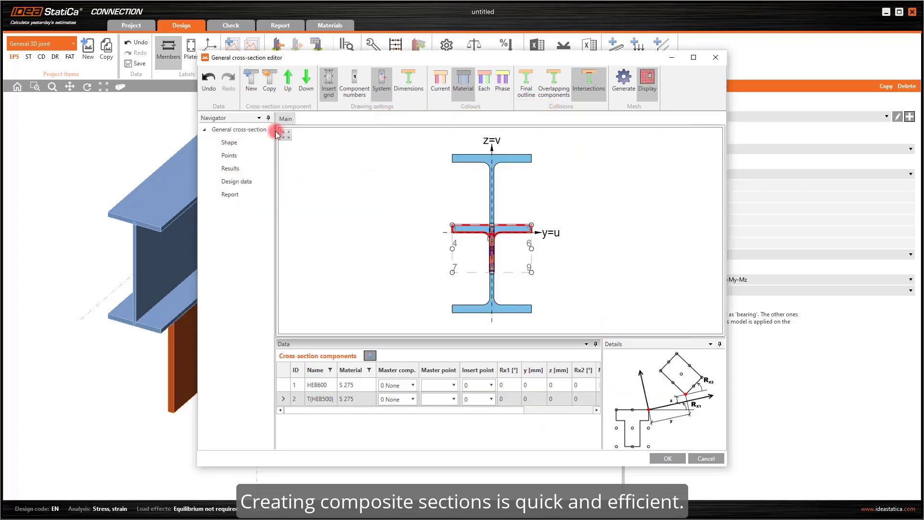
pyautogui.click(270, 85)
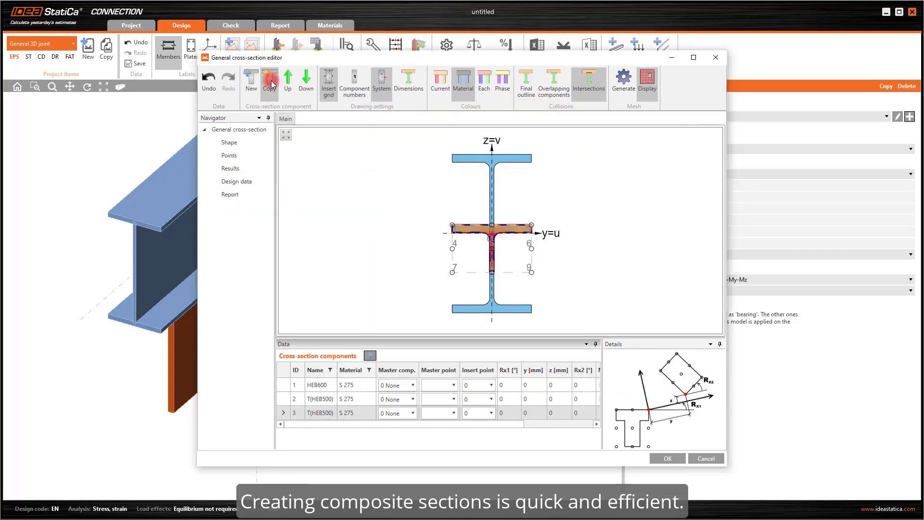
# Attach both T(HEB500) components to master component 1 HEB600 using insert point 8.
pyautogui.click(410, 413)
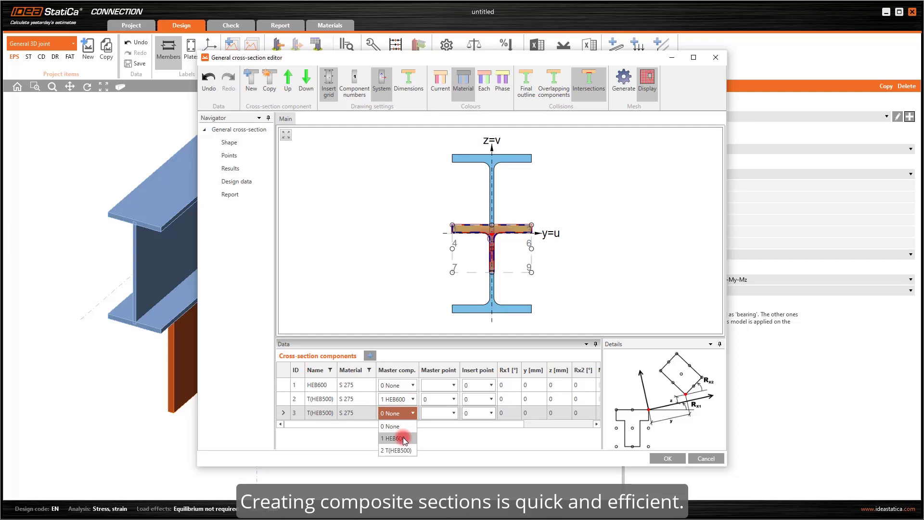
pyautogui.click(402, 437)
pyautogui.click(491, 399)
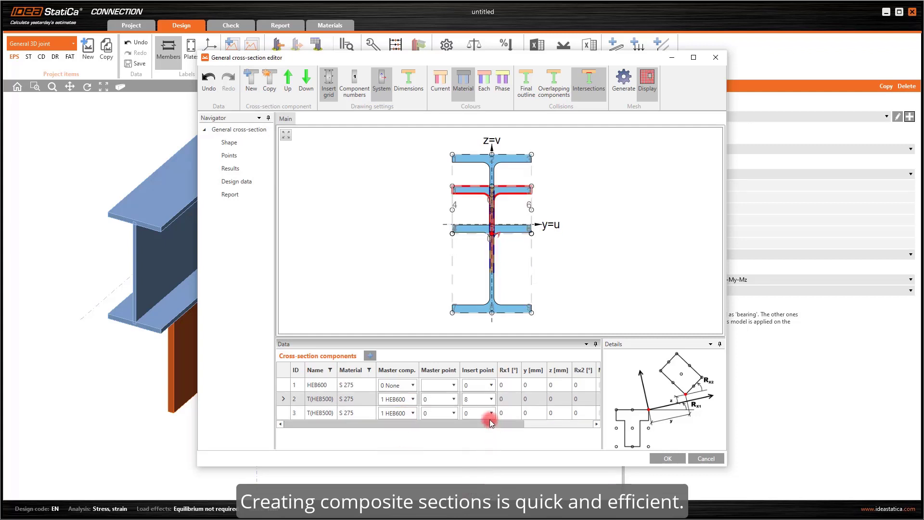
pyautogui.click(491, 413)
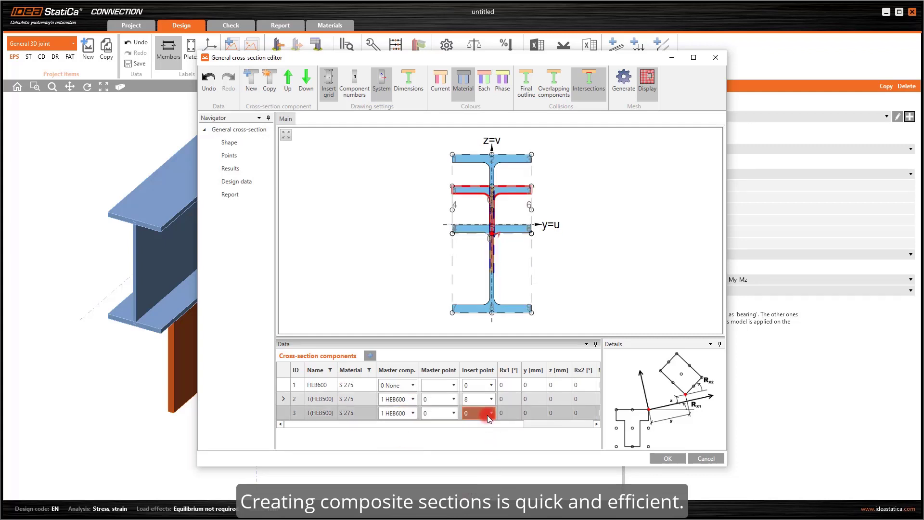
pyautogui.click(467, 483)
# Rotate the T components by 90° and -90°, offset the first one 7.75 mm in z, and accept the composite section.
pyautogui.click(505, 412)
pyautogui.write('-90')
pyautogui.click(596, 425)
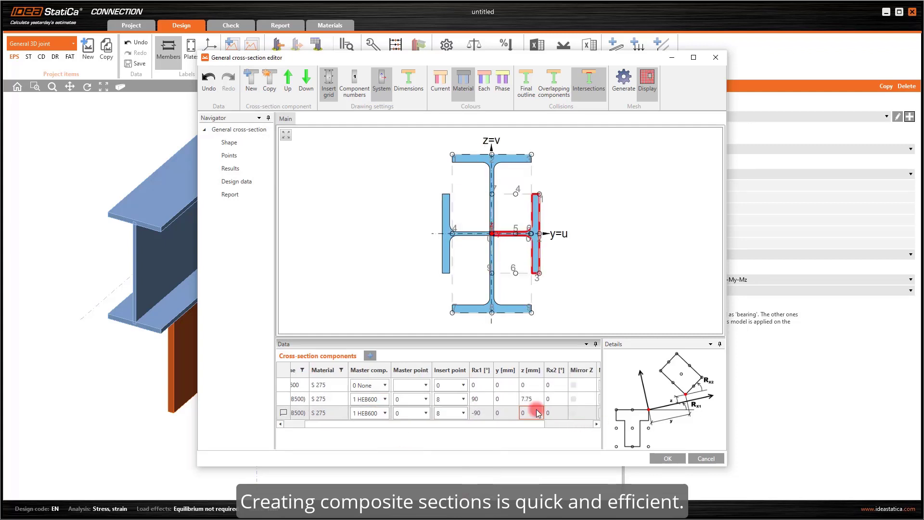
pyautogui.click(668, 458)
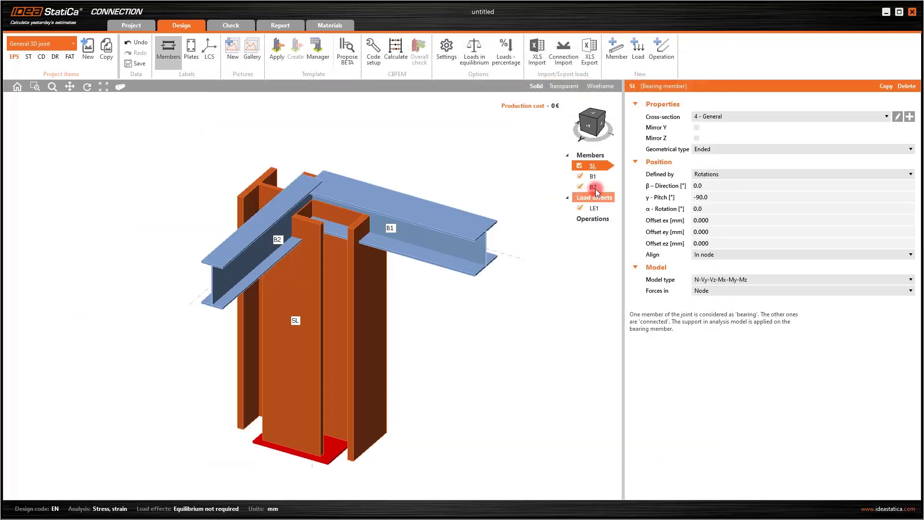
# Change member B1's cross-section to HEB280 and set its pitch to -6°.
pyautogui.click(592, 176)
pyautogui.click(897, 116)
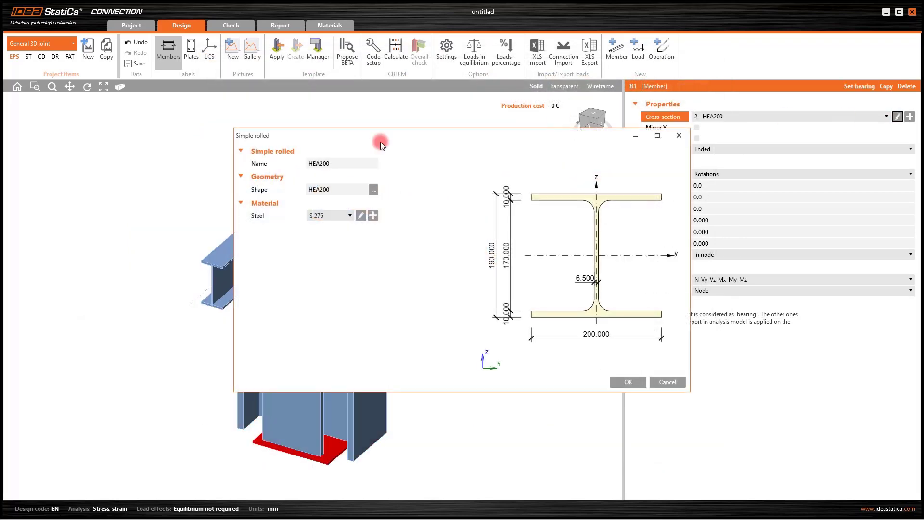
pyautogui.click(373, 189)
pyautogui.click(495, 413)
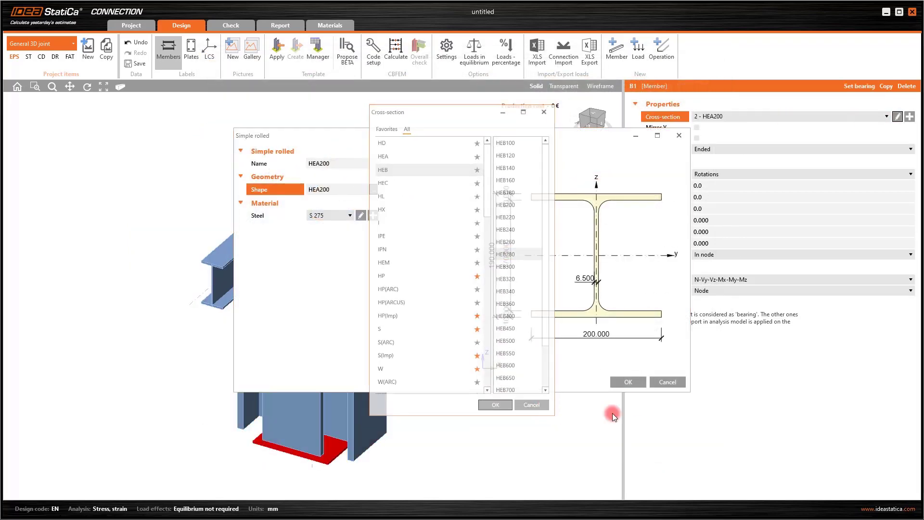
pyautogui.click(624, 381)
pyautogui.click(580, 199)
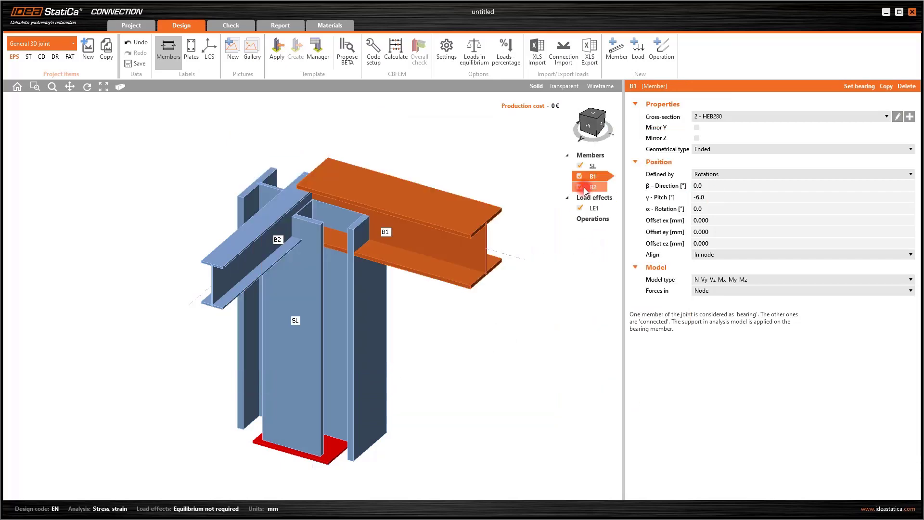
# Change member B2's cross-section to the rolled shape HEA180.
pyautogui.click(589, 187)
pyautogui.click(897, 116)
pyautogui.click(374, 189)
pyautogui.click(500, 293)
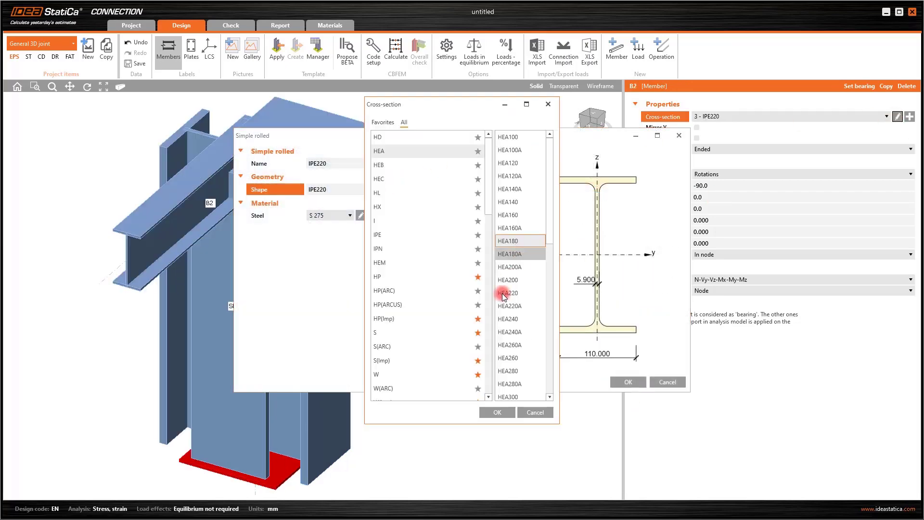
pyautogui.click(495, 412)
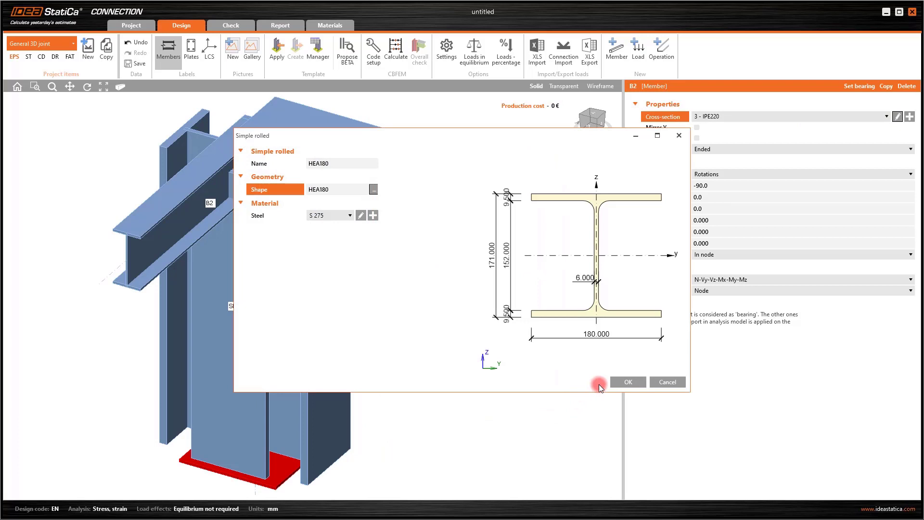
pyautogui.click(624, 382)
# Set member B2's rotation to -6° and its forces to act in Bolts.
pyautogui.click(742, 208)
pyautogui.write('-6')
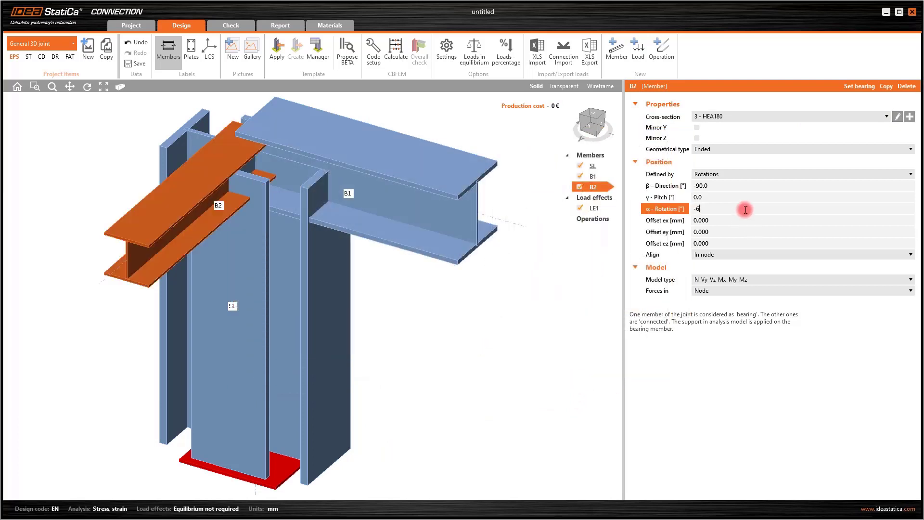
pyautogui.click(745, 290)
pyautogui.click(714, 309)
# Add a new member to the joint and assign it the HEB280 cross-section.
pyautogui.rightClick(590, 157)
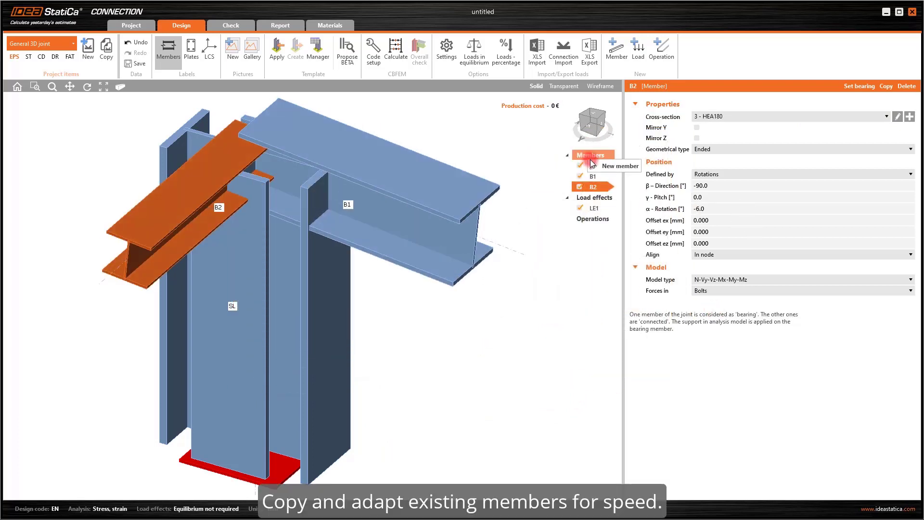
pyautogui.click(602, 163)
pyautogui.click(760, 118)
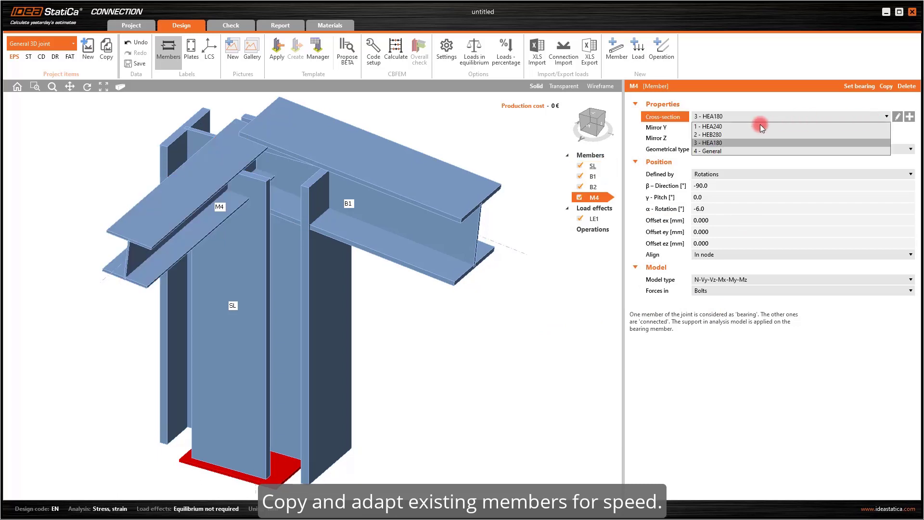
pyautogui.click(728, 134)
# Set member M4's direction to 180°, pitch to 6° and rotation to 0°, with forces acting in Node.
pyautogui.click(707, 185)
pyautogui.write('180')
pyautogui.click(709, 199)
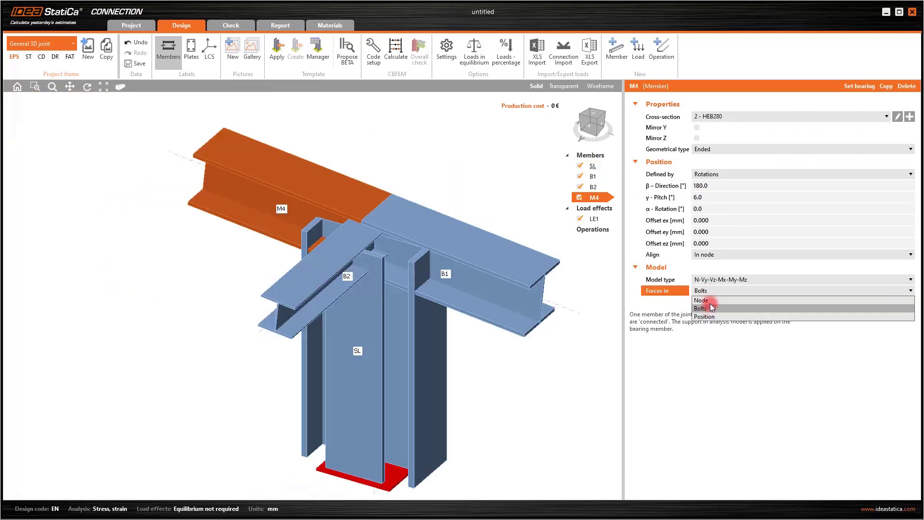
pyautogui.click(709, 301)
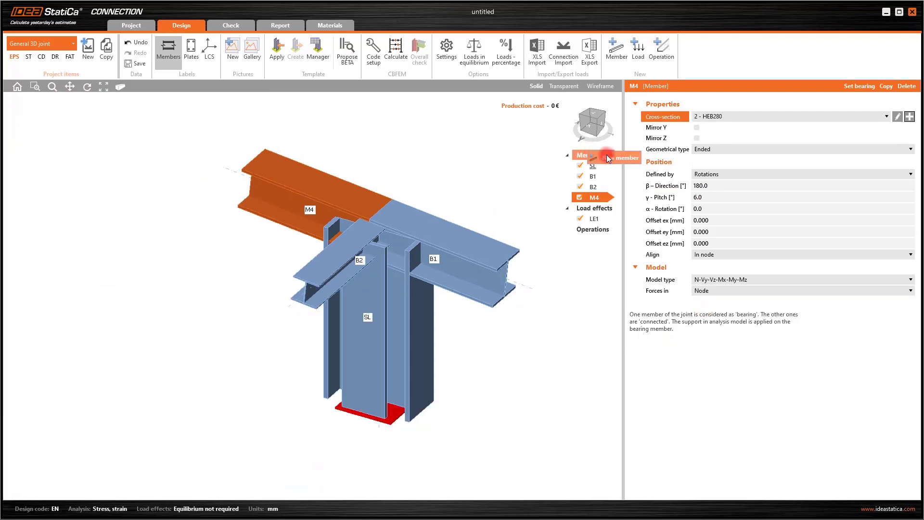
# Add another member and give it a new rolled angle cross-section L100/8.
pyautogui.click(607, 157)
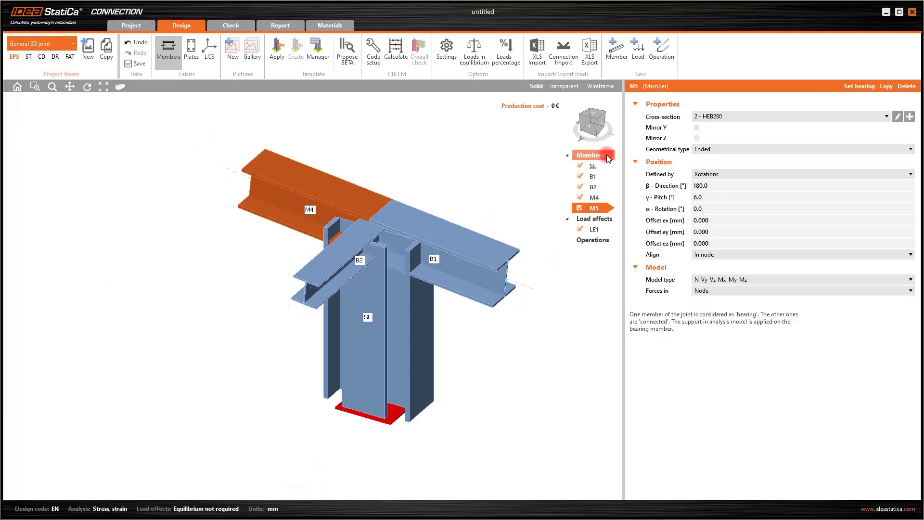
pyautogui.click(909, 116)
pyautogui.click(445, 203)
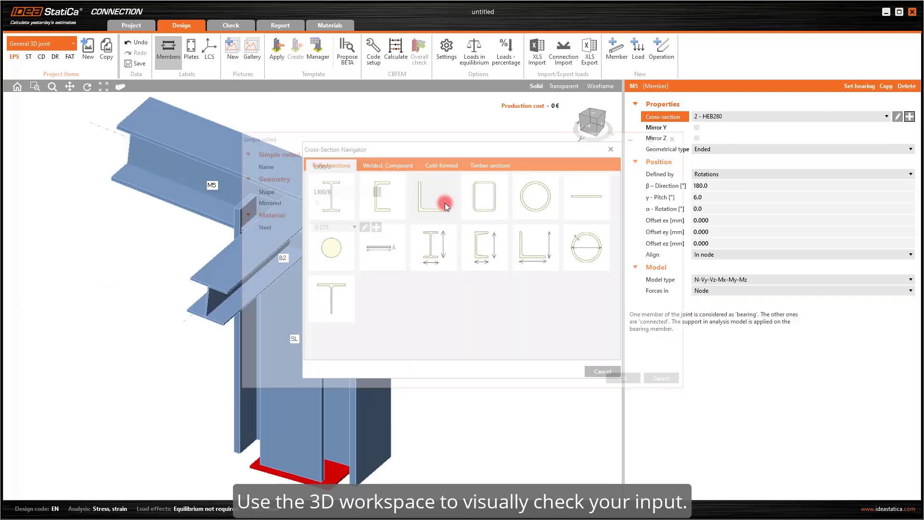
pyautogui.click(629, 377)
# Set member M5's direction to 0° and pitch to -40°, and choose the N-Vy-Vz model type.
pyautogui.doubleClick(728, 186)
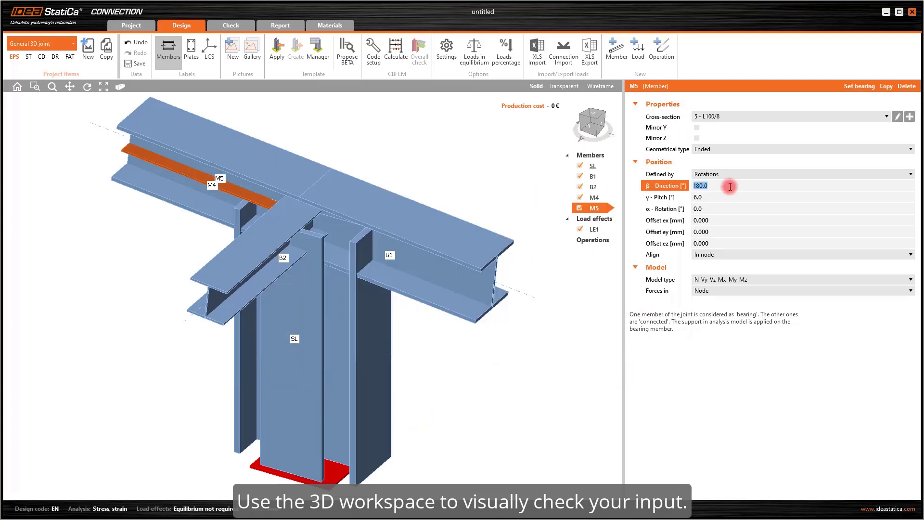
pyautogui.write('0')
pyautogui.doubleClick(736, 198)
pyautogui.write('-40')
pyautogui.click(746, 209)
pyautogui.click(722, 279)
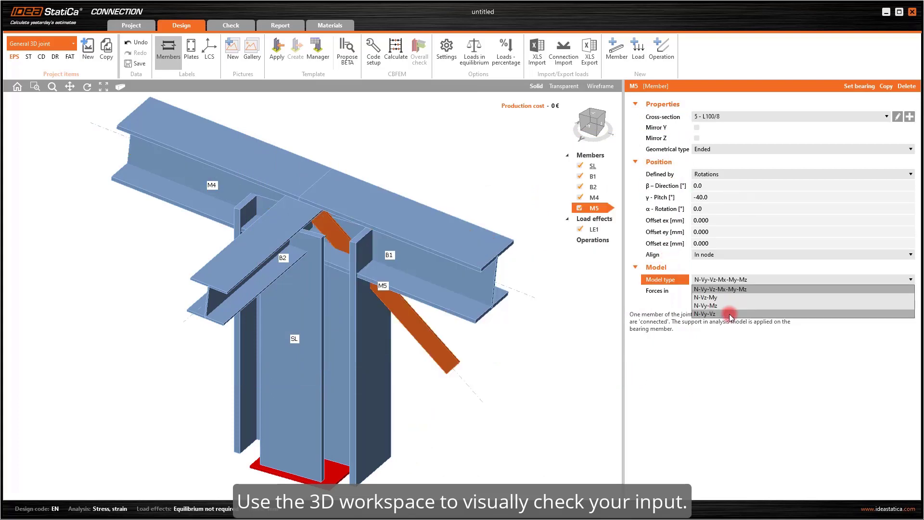
pyautogui.click(729, 317)
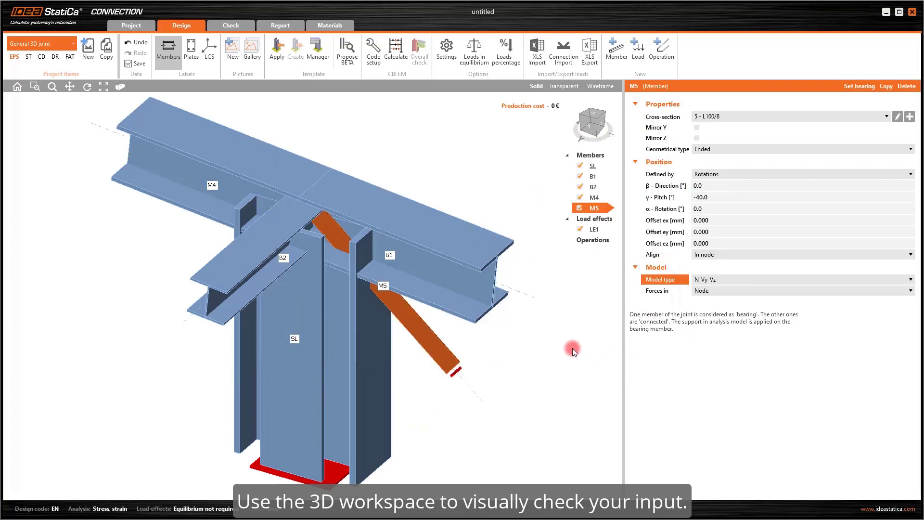
# Set the axial force N of member M5 to 50 kN in load effect LE1.
pyautogui.click(592, 126)
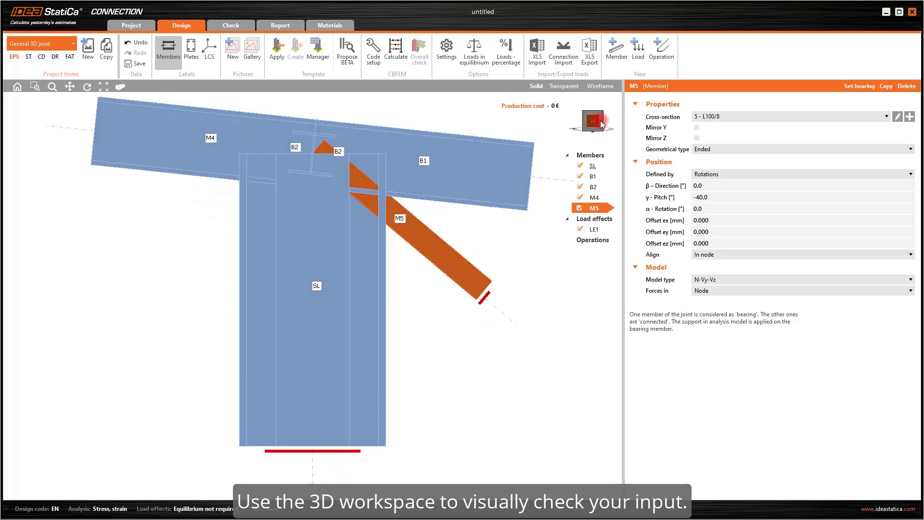
pyautogui.click(601, 124)
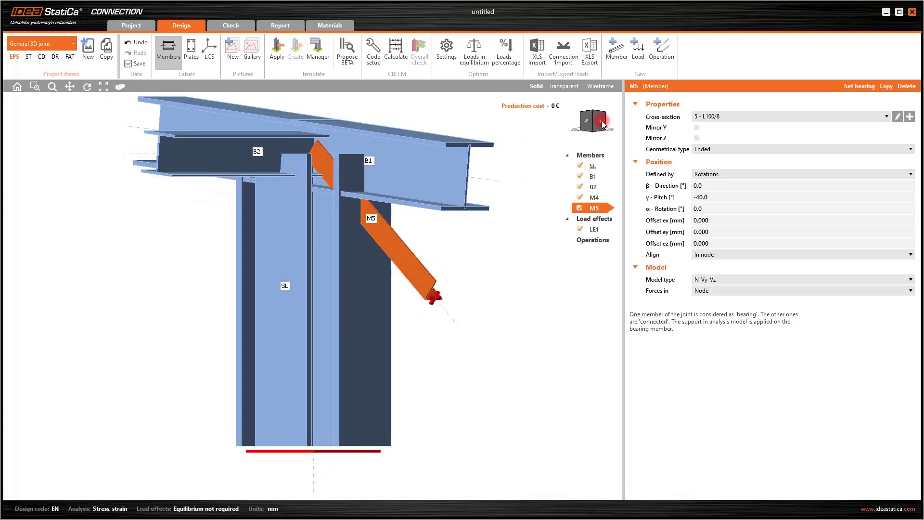
pyautogui.click(594, 229)
pyautogui.click(692, 172)
pyautogui.click(697, 175)
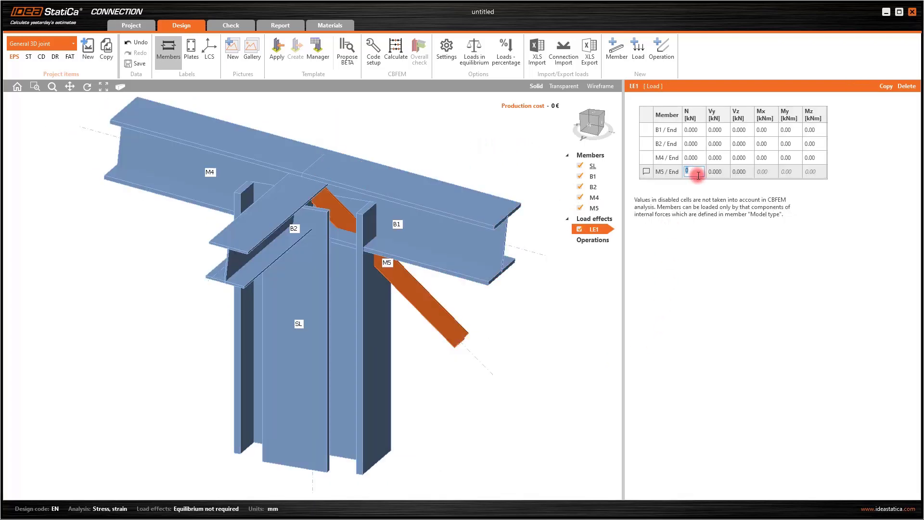
pyautogui.write('50')
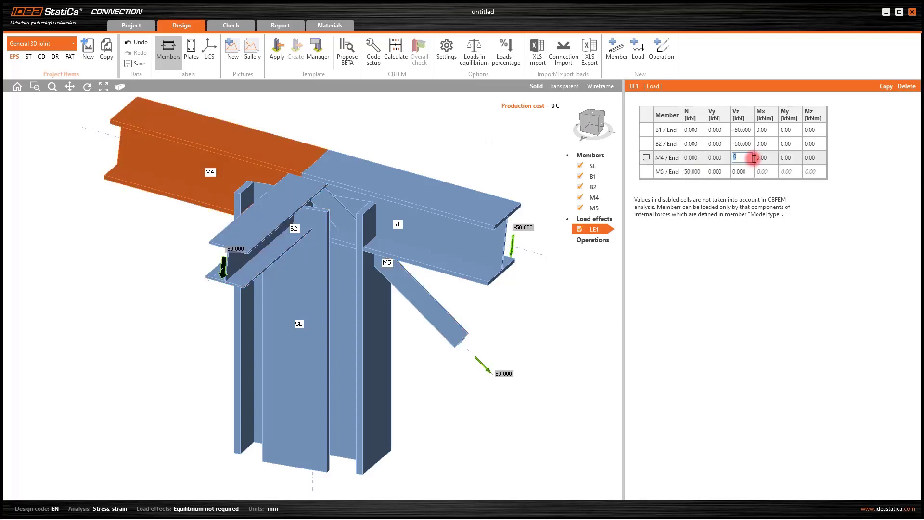
# Set Vz to -50 kN for members B1, B2 and M4, and My to 120 kNm for B1 and 90 kNm for M4.
pyautogui.write('-')
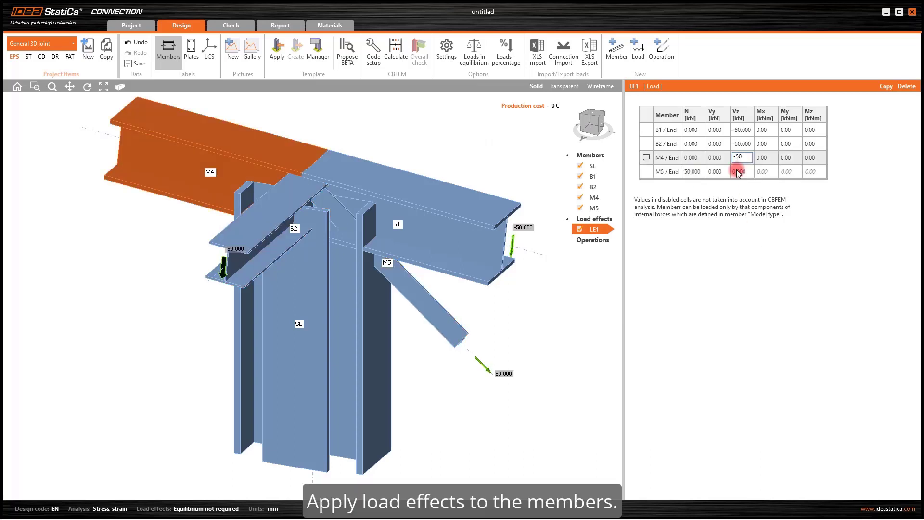
pyautogui.write('50')
pyautogui.click(746, 256)
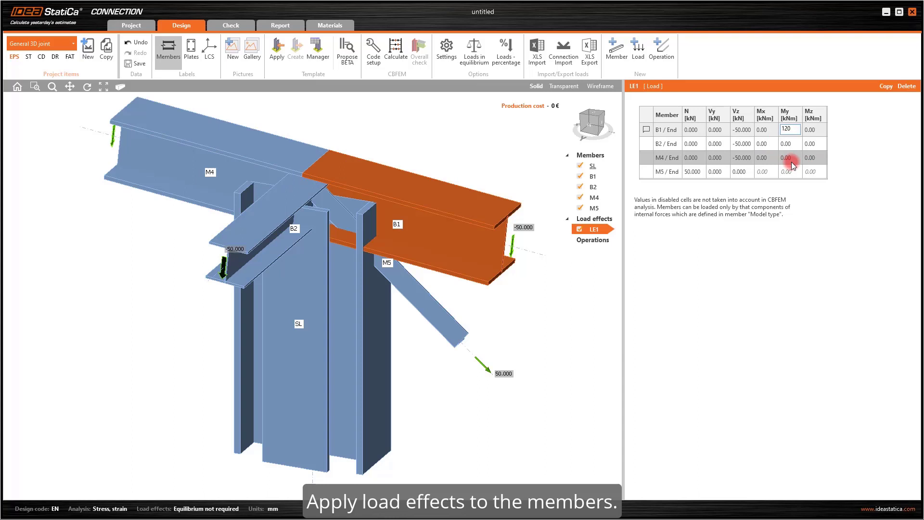
pyautogui.click(793, 158)
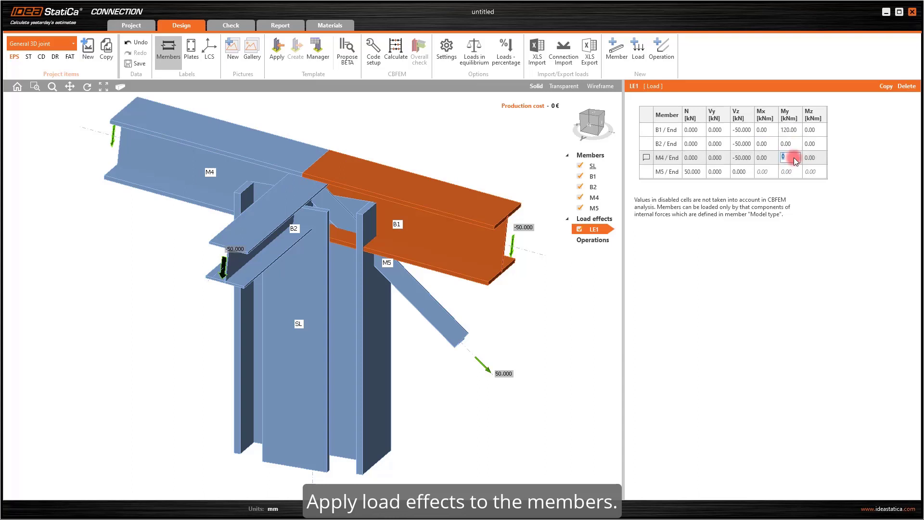
pyautogui.write('90')
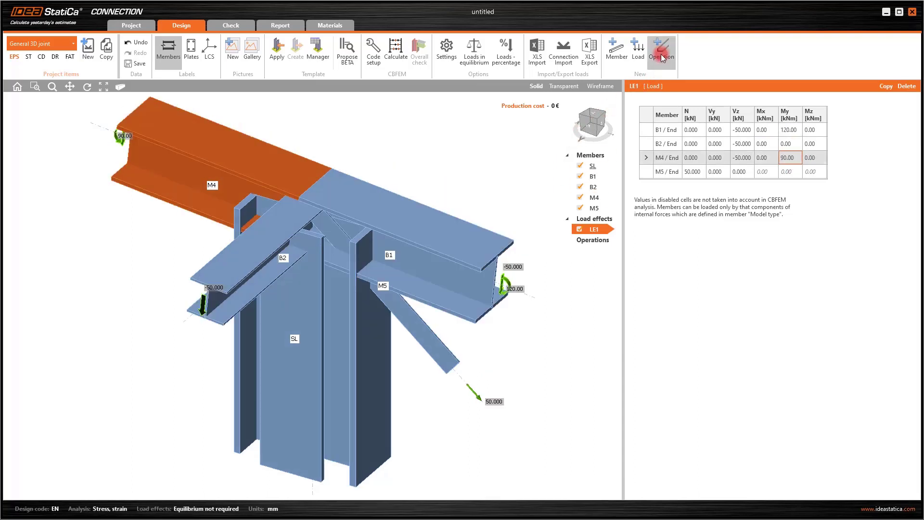
# Add a cut of column SL by beam B1, using the Farther cutting plane, Parallel direction and an 18 mm offset.
pyautogui.click(661, 52)
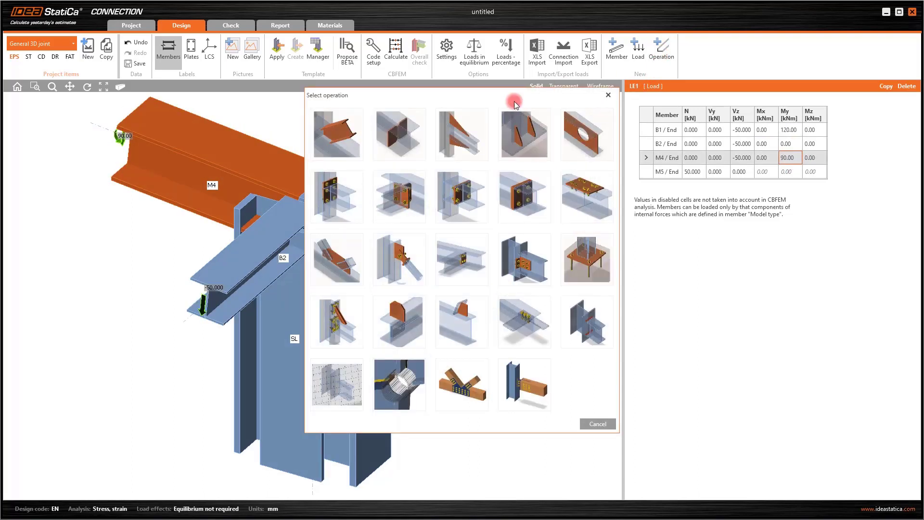
pyautogui.click(333, 137)
pyautogui.click(717, 151)
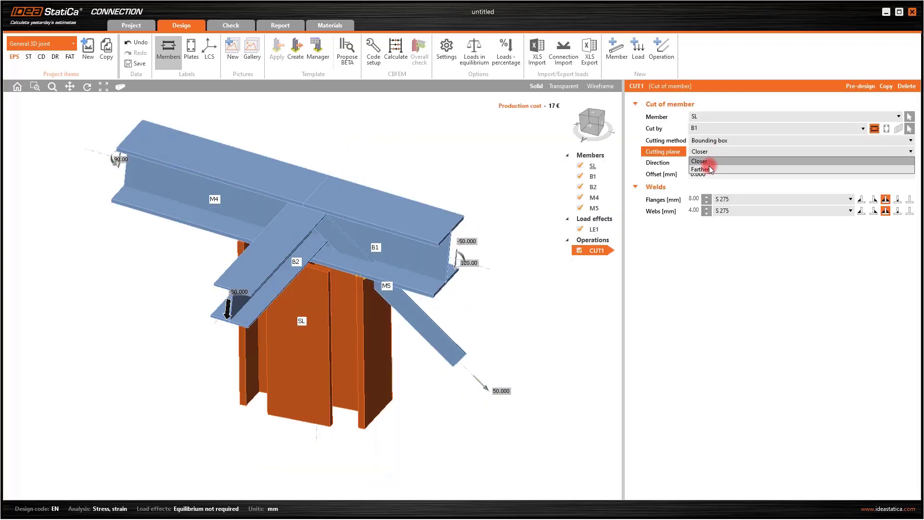
pyautogui.click(708, 168)
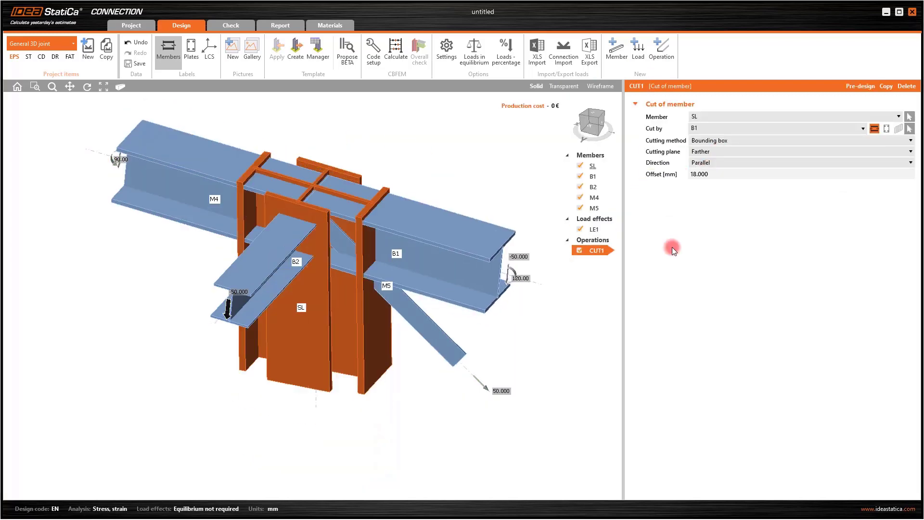
# Add an end plate operation to the joint with M20 8.8 bolts.
pyautogui.click(661, 47)
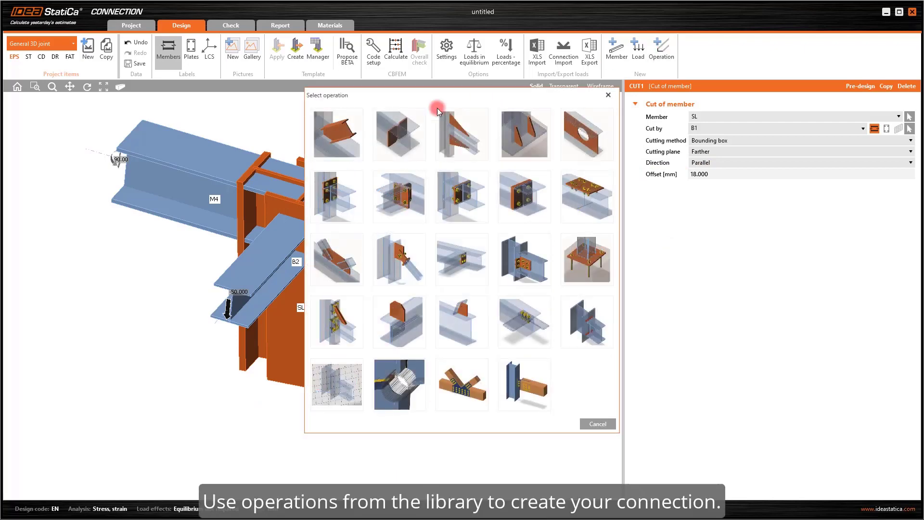
pyautogui.click(331, 196)
pyautogui.click(396, 195)
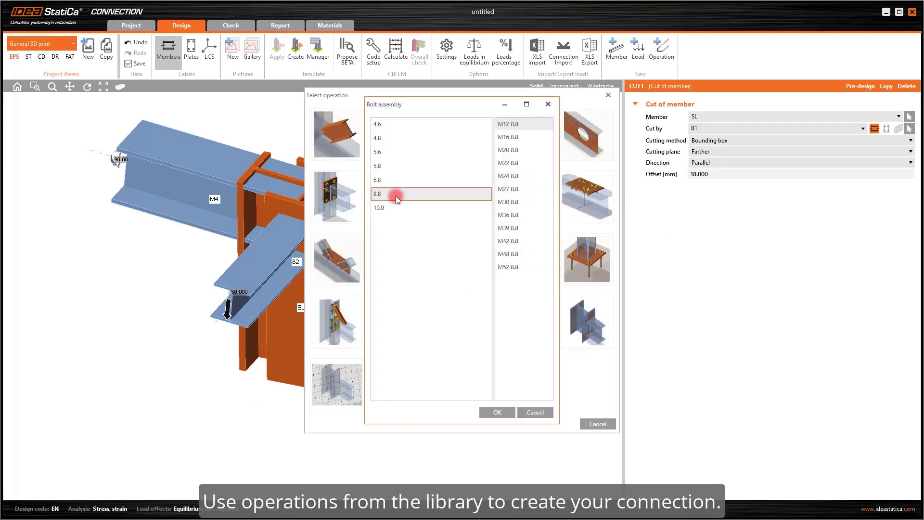
pyautogui.click(517, 150)
pyautogui.click(498, 412)
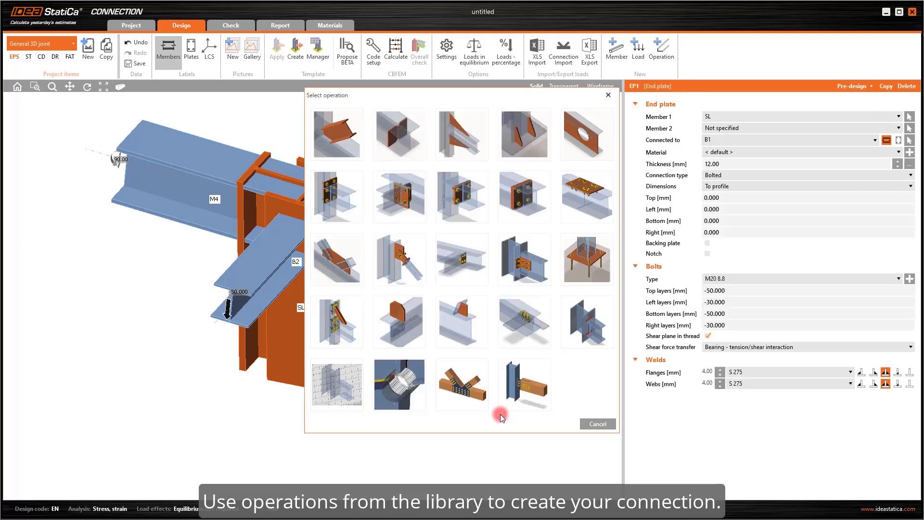
# Assign the end plate to member M4 and connect it to column SL.
pyautogui.click(716, 117)
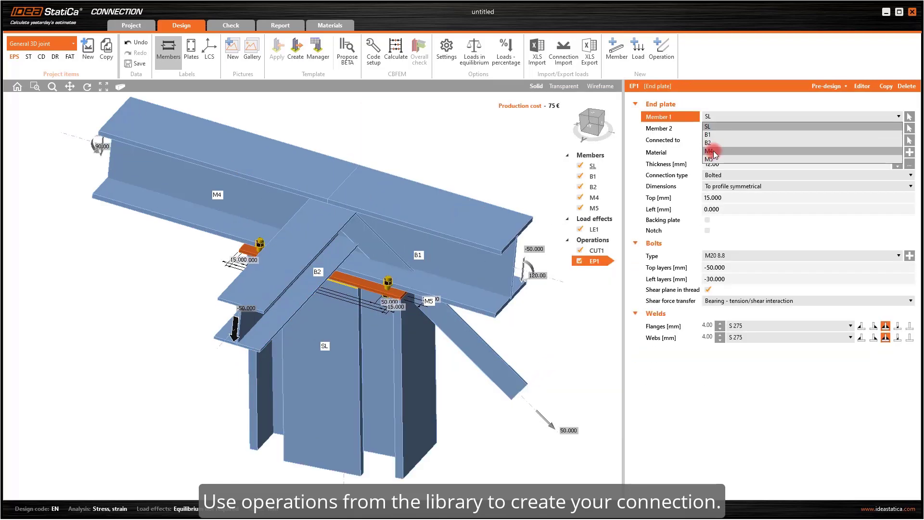
pyautogui.click(712, 150)
pyautogui.click(717, 140)
pyautogui.click(720, 151)
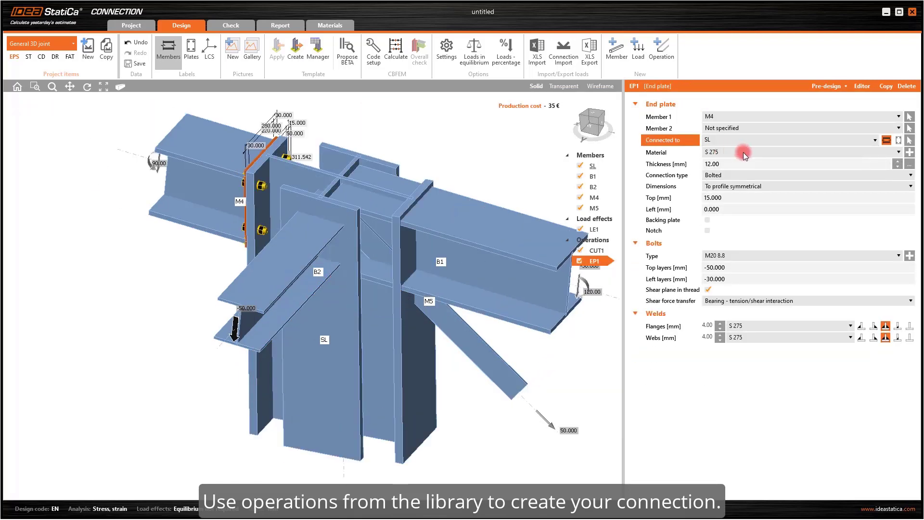
# Make the end plate 20 mm thick, dimensioned To profile, with a 150 mm bottom extension, bottom bolt layers -60; 50; 120 and side layers -40.
pyautogui.click(744, 165)
pyautogui.write('20')
pyautogui.click(745, 186)
pyautogui.click(745, 196)
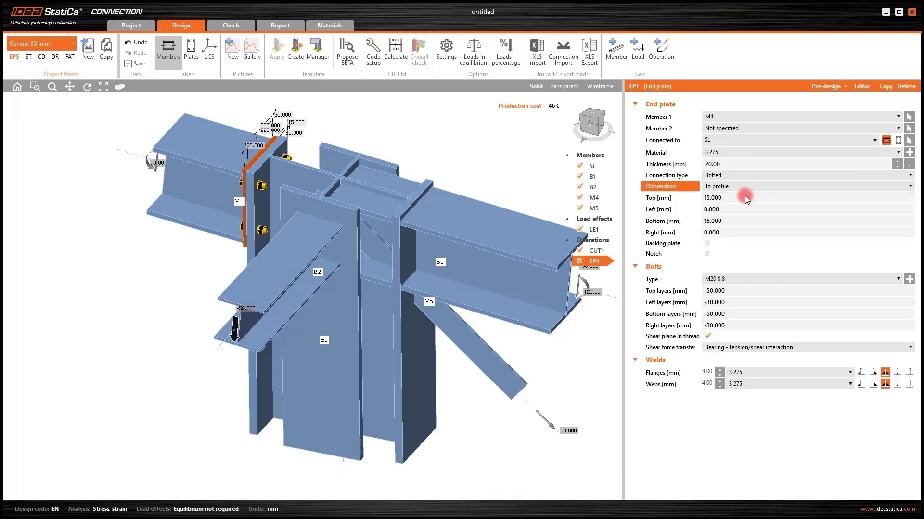
pyautogui.click(738, 220)
pyautogui.write('1')
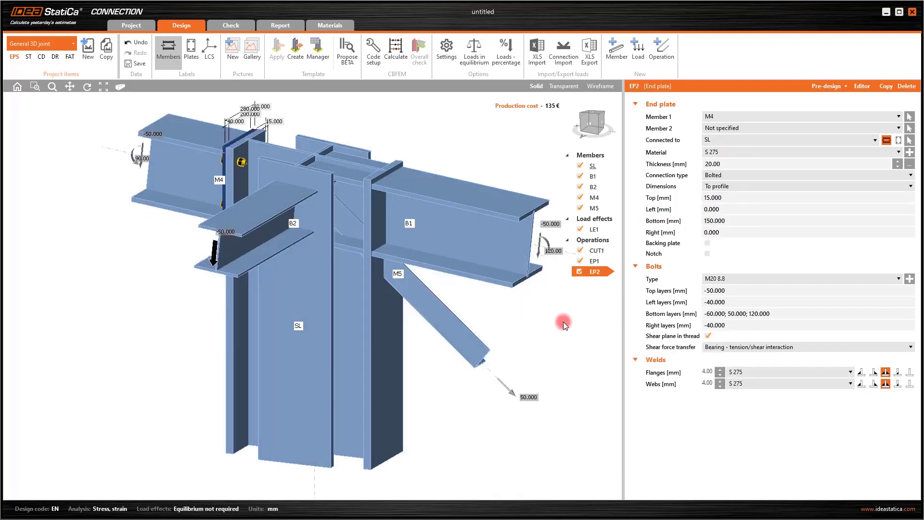
# Assign the copied end plate to member B1, with a 250 mm bottom extension and bottom bolt layers at -60; 50; 120; 190 mm.
pyautogui.click(733, 116)
pyautogui.click(732, 134)
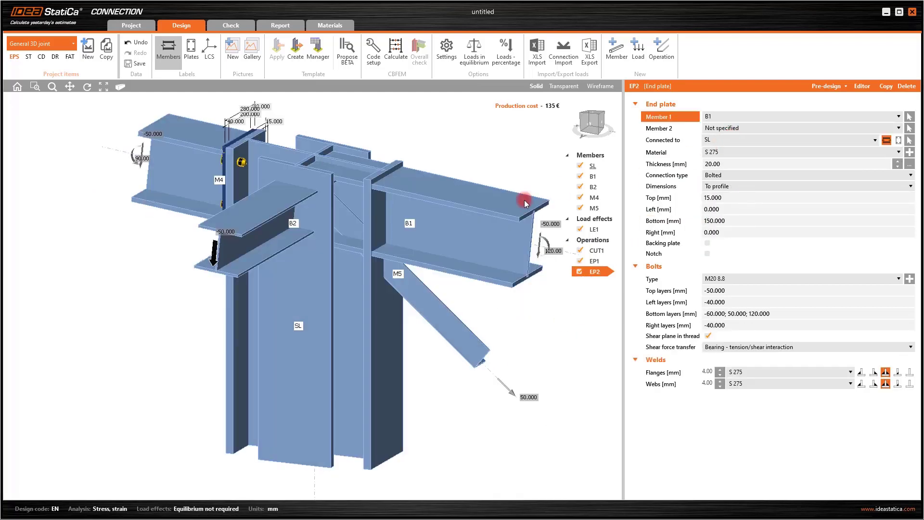
pyautogui.click(602, 120)
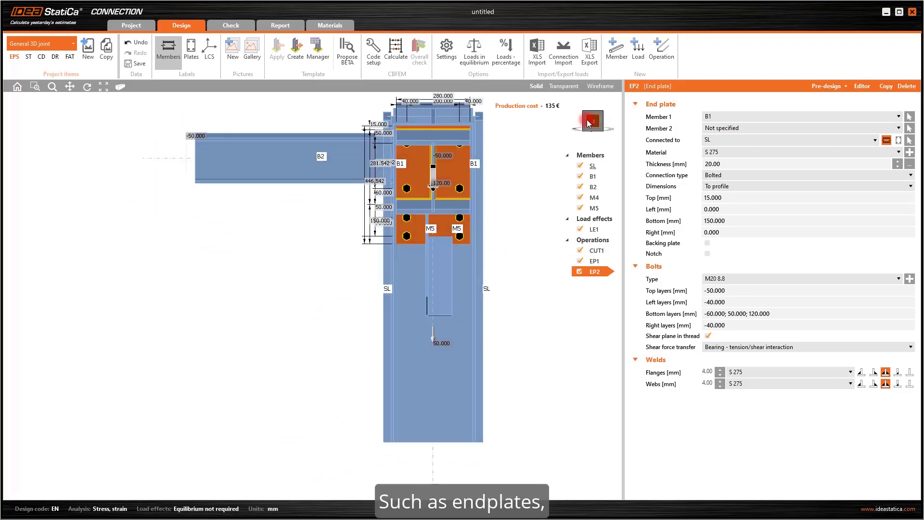
pyautogui.moveTo(586, 123)
pyautogui.mouseDown()
pyautogui.moveTo(599, 126)
pyautogui.moveTo(597, 136)
pyautogui.mouseUp()
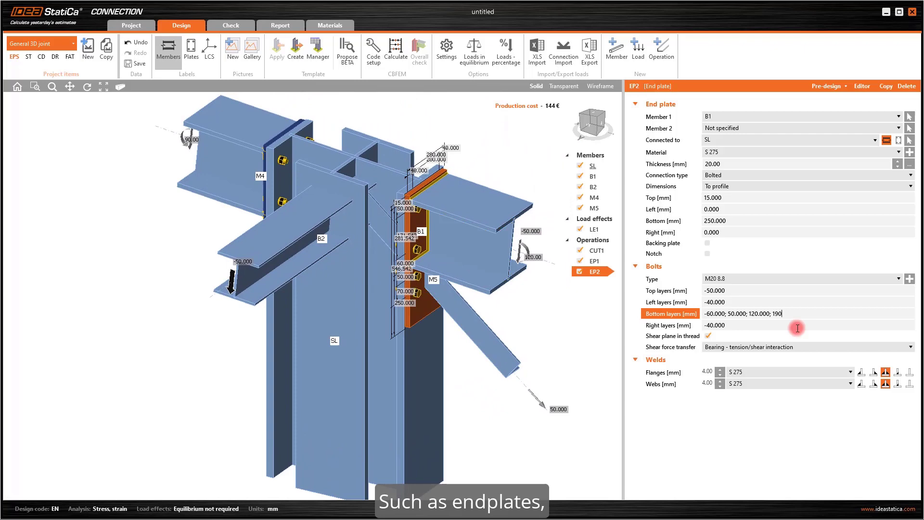
pyautogui.click(797, 328)
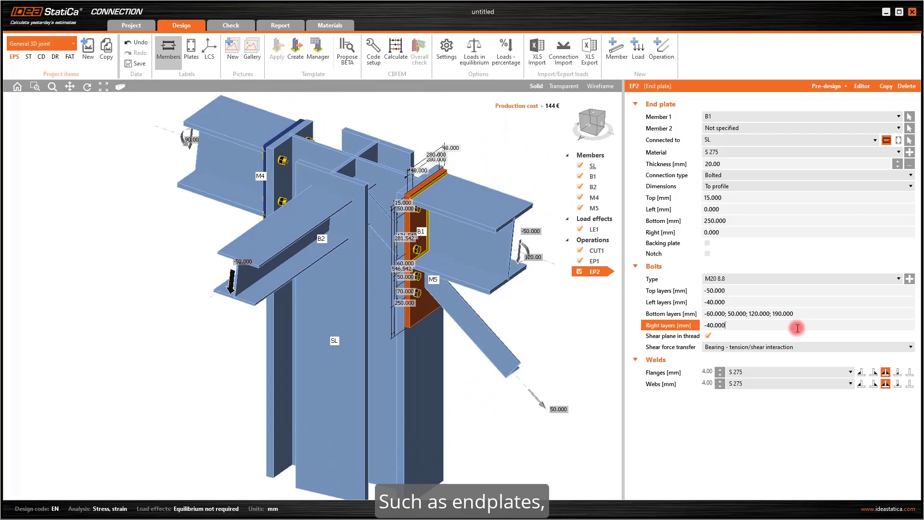
# Add a fin plate operation connecting the web of beam B2 to column SL.
pyautogui.click(591, 126)
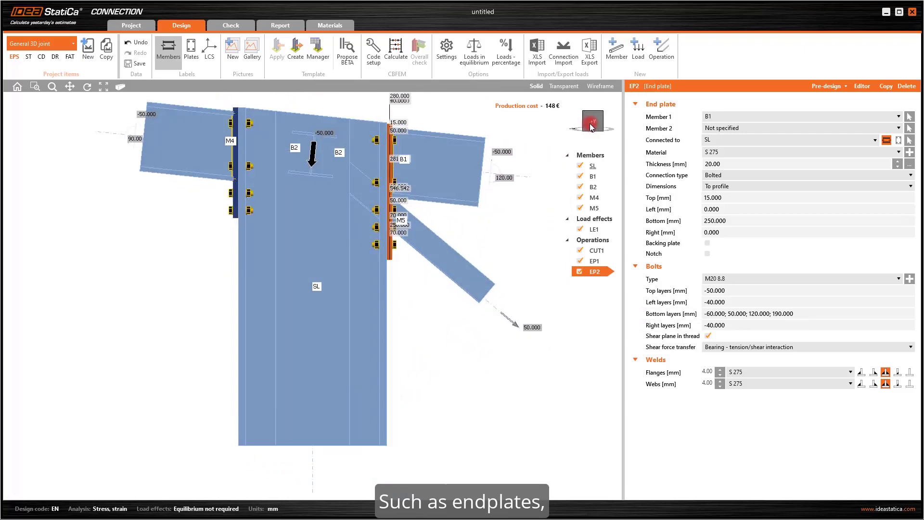
pyautogui.click(604, 124)
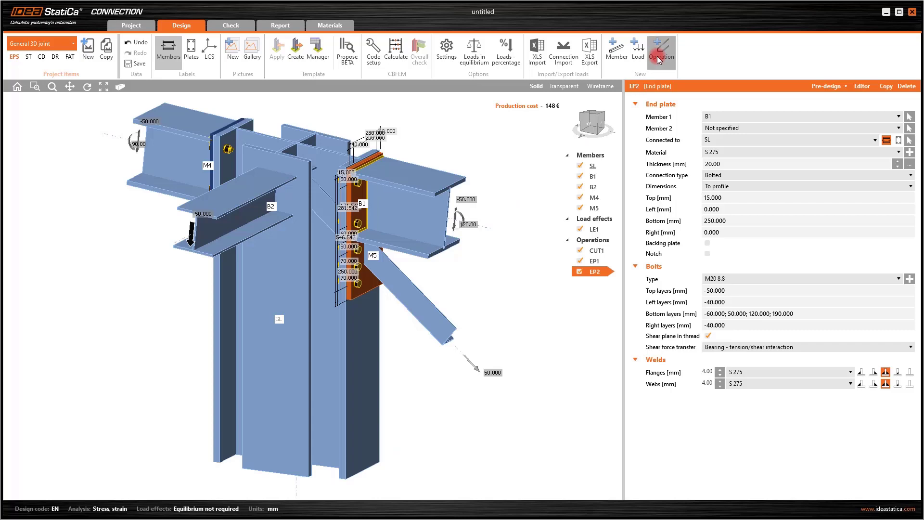
pyautogui.click(659, 58)
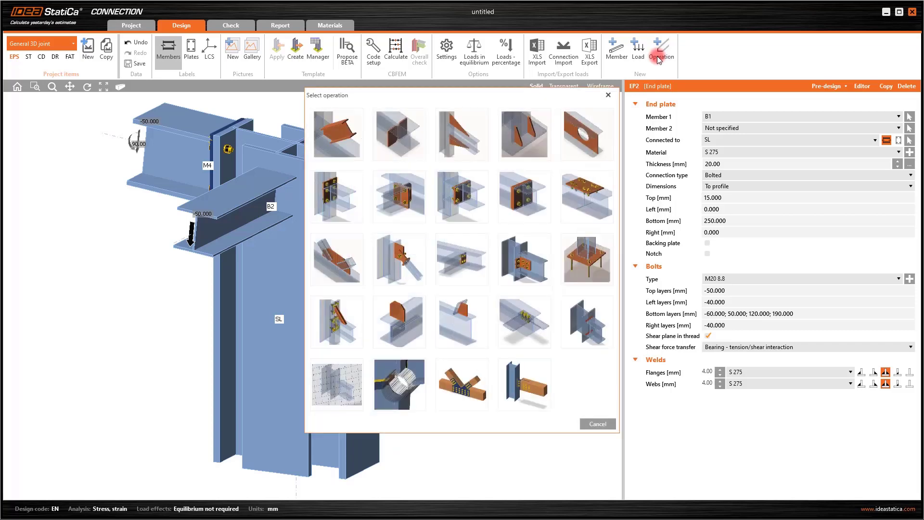
pyautogui.click(340, 245)
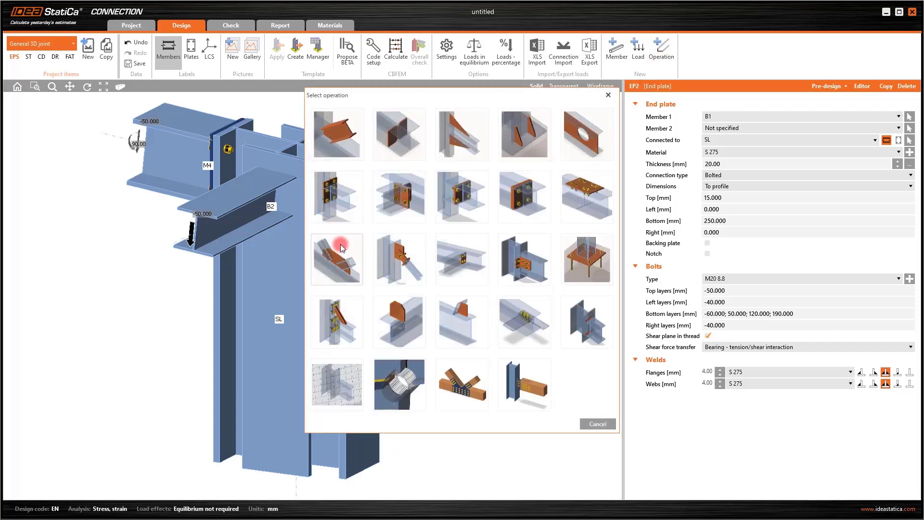
pyautogui.click(469, 261)
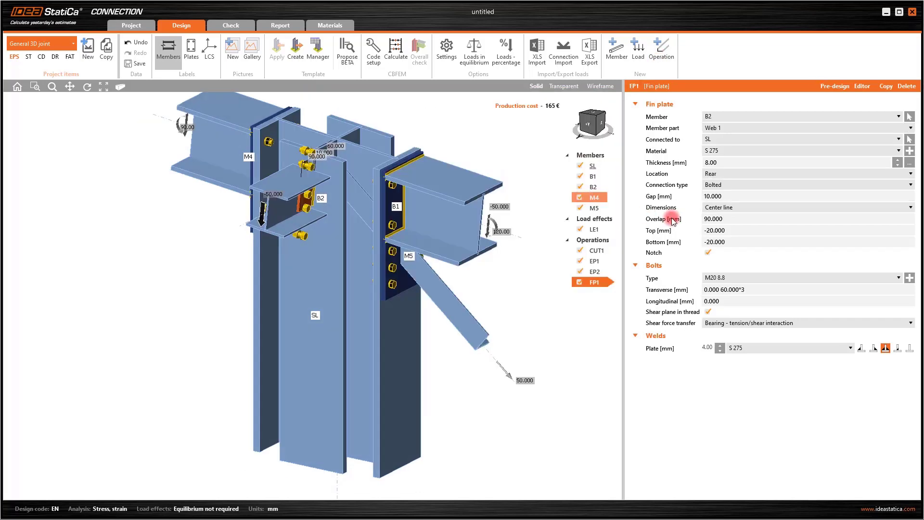
# Change the fin plate's bolts to M12 8.8 with a transverse value of 40 mm and set its plate weld size to 0 mm.
pyautogui.click(850, 276)
pyautogui.click(850, 276)
pyautogui.click(909, 278)
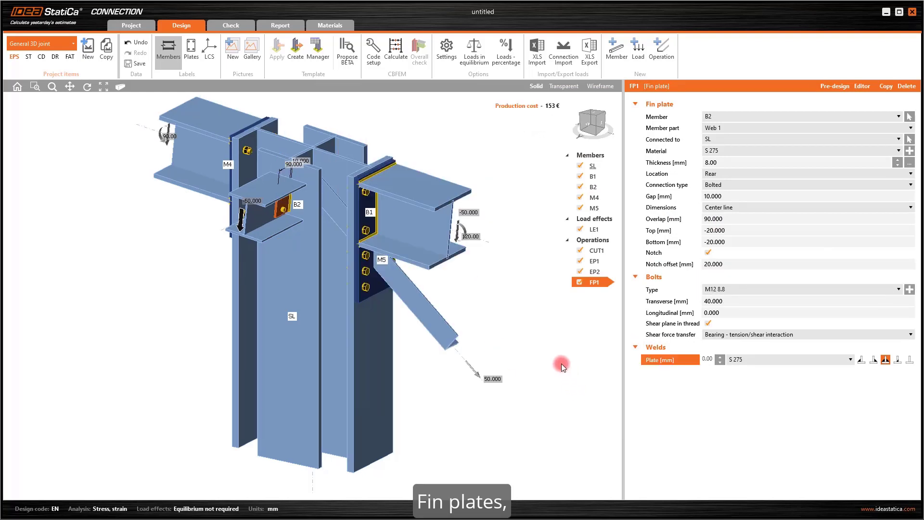
# Check the fin plate from several sides and add a gusset plate operation for the diagonal member M5.
pyautogui.click(592, 124)
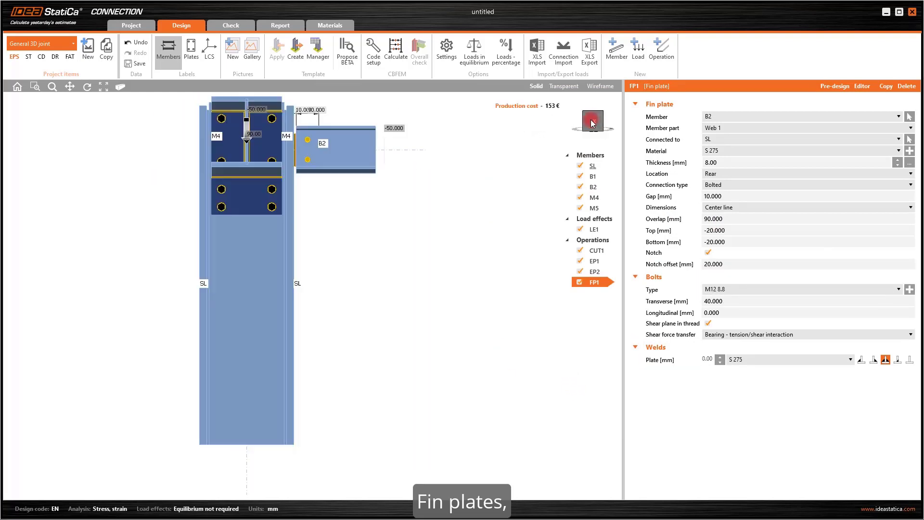
pyautogui.click(603, 121)
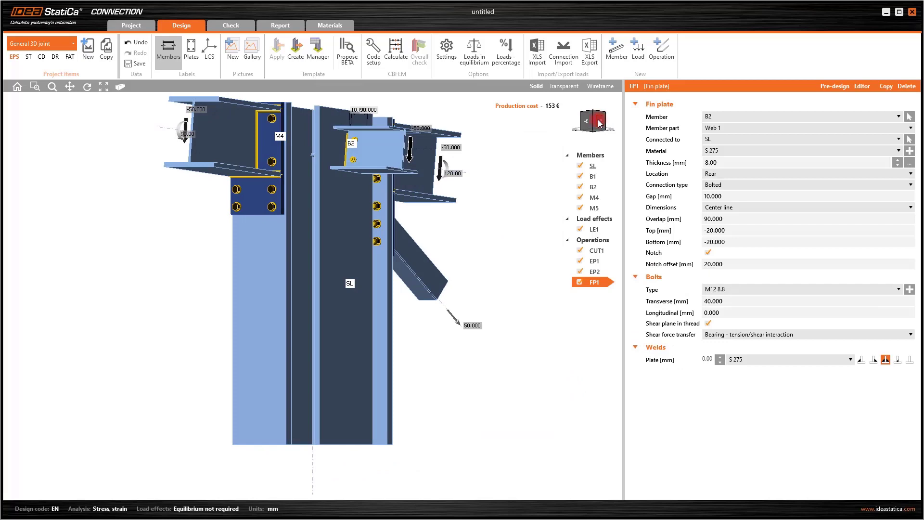
pyautogui.click(599, 124)
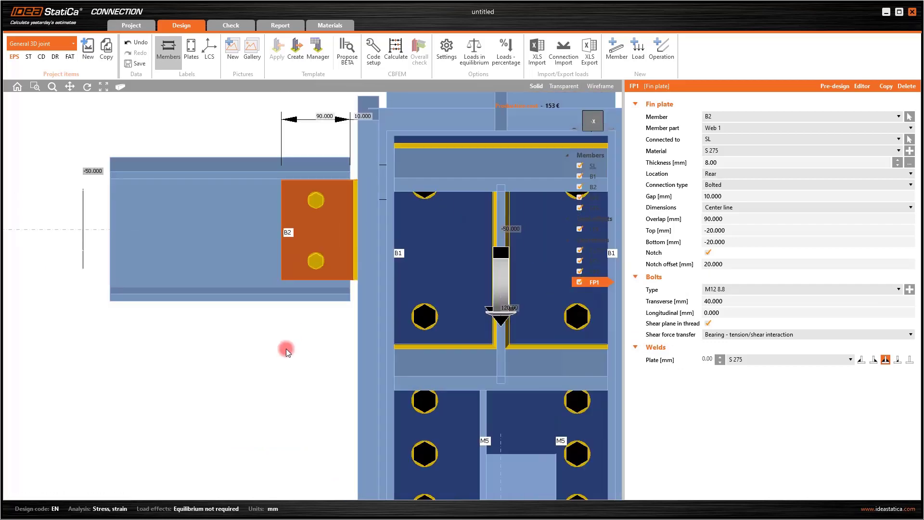
pyautogui.scroll(-5, 286, 348)
pyautogui.click(584, 114)
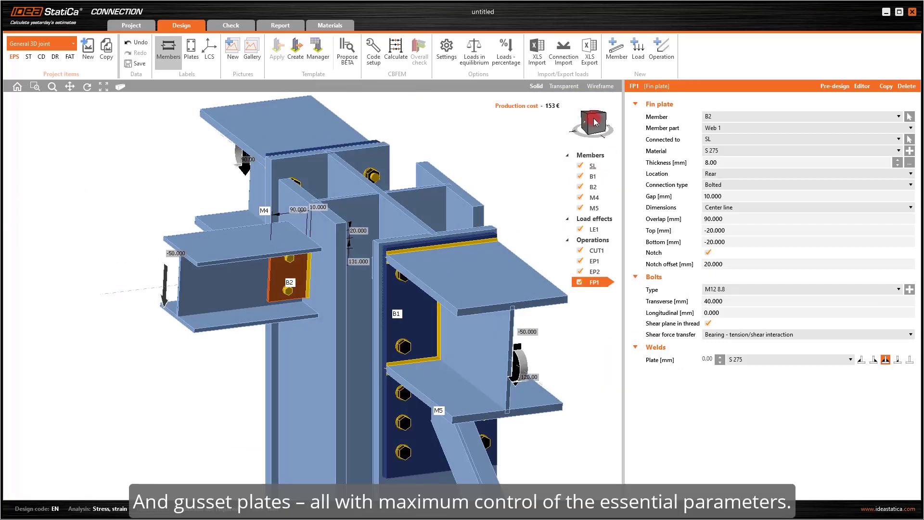
pyautogui.click(659, 54)
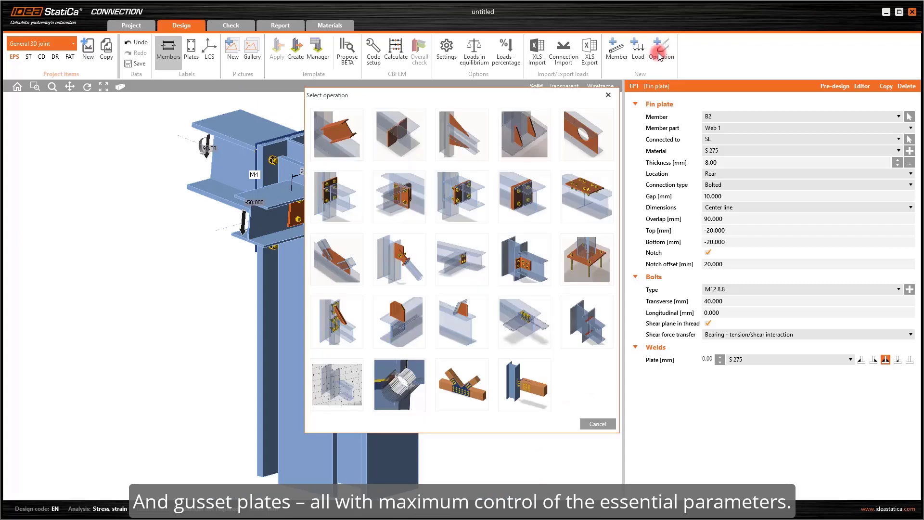
pyautogui.click(330, 264)
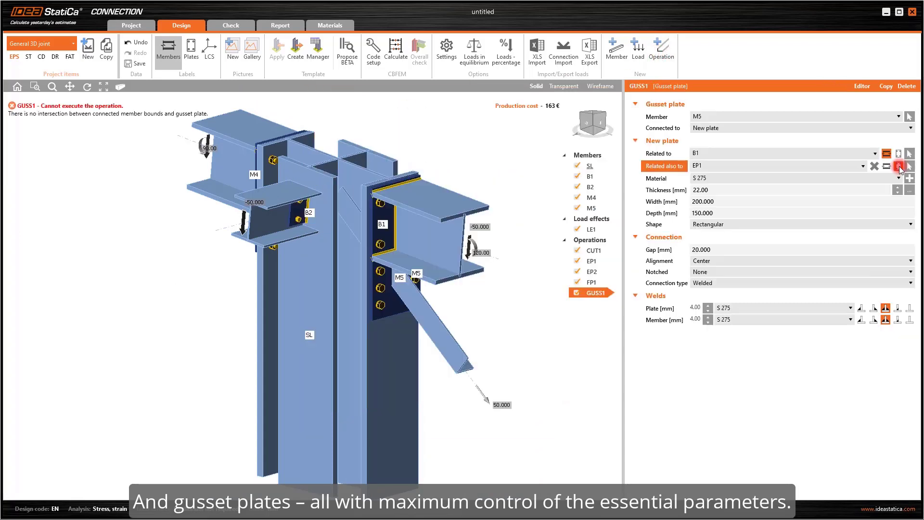
# Relate the gusset to B1 and EP2, 12 mm thick, 210 mm wide, 240 mm deep, with 30 mm gap, Rear alignment and Bolted connection.
pyautogui.click(844, 165)
pyautogui.click(708, 183)
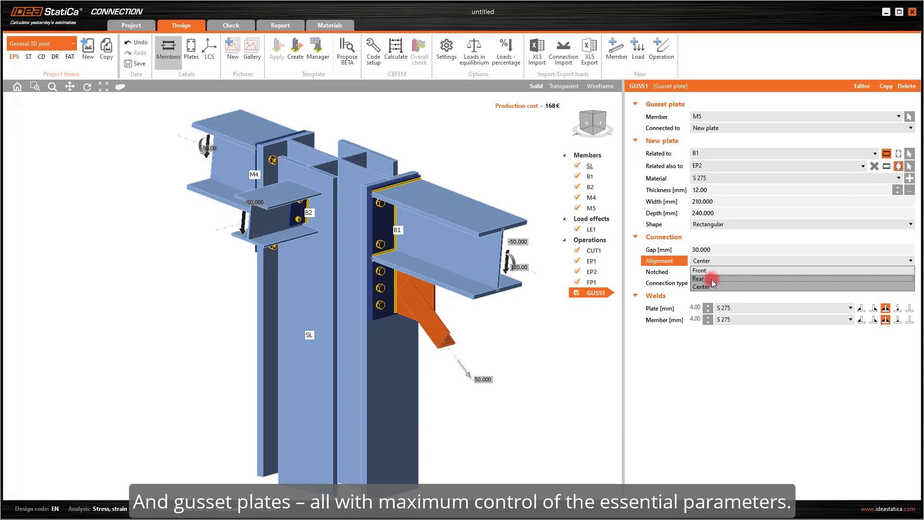
pyautogui.click(712, 279)
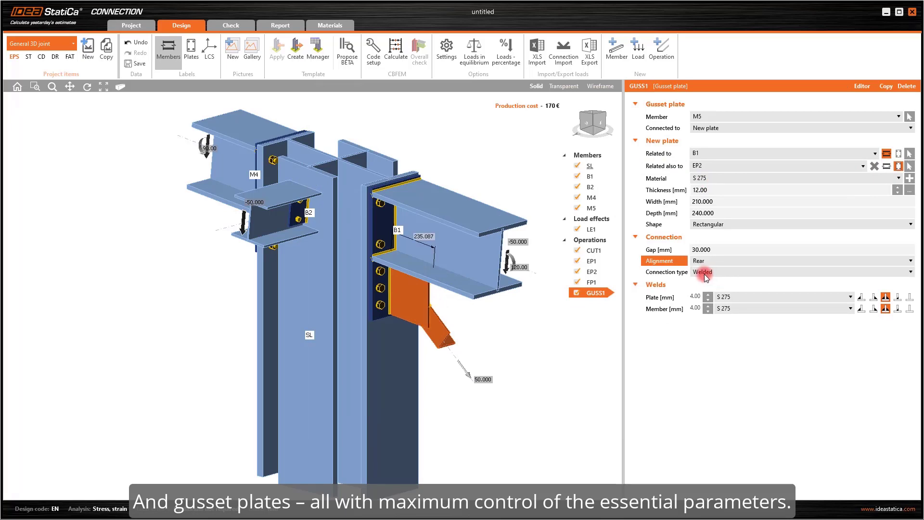
pyautogui.click(735, 321)
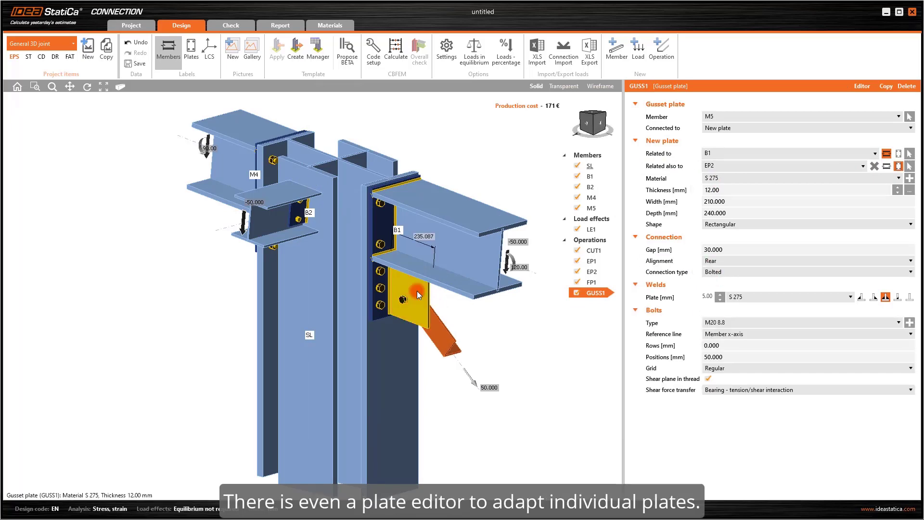
# Bevel corner 2 of the gusset plate in the plate editor with A 100 mm and B 80 mm.
pyautogui.rightClick(416, 290)
pyautogui.click(443, 320)
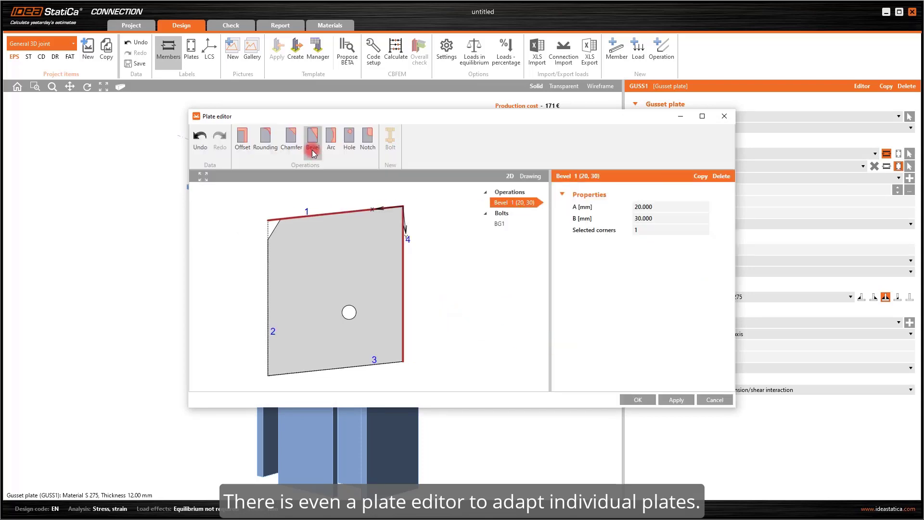
pyautogui.write('80')
pyautogui.click(672, 233)
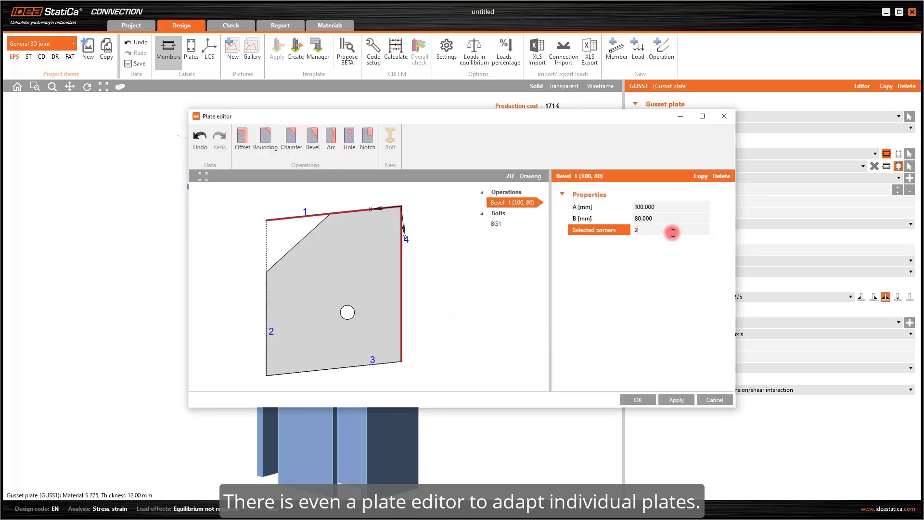
pyautogui.write('2')
pyautogui.click(637, 399)
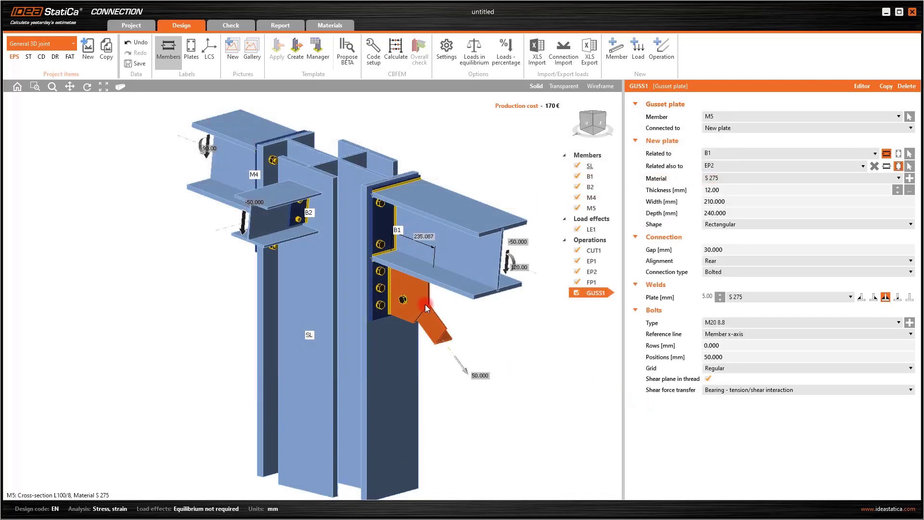
# Run the CBFEM calculation of the whole connection.
pyautogui.click(574, 124)
pyautogui.moveTo(574, 124); pyautogui.dragTo(576, 125)
pyautogui.scroll(-5, 531, 128)
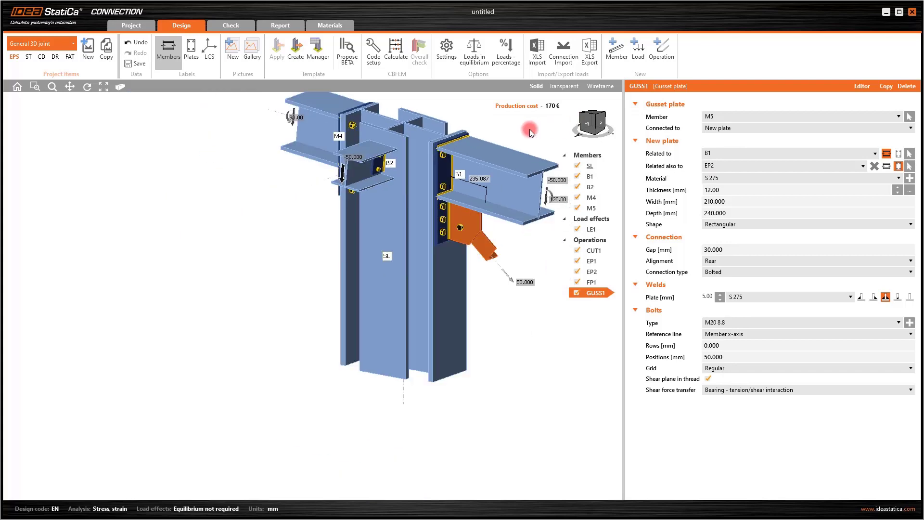
pyautogui.click(400, 50)
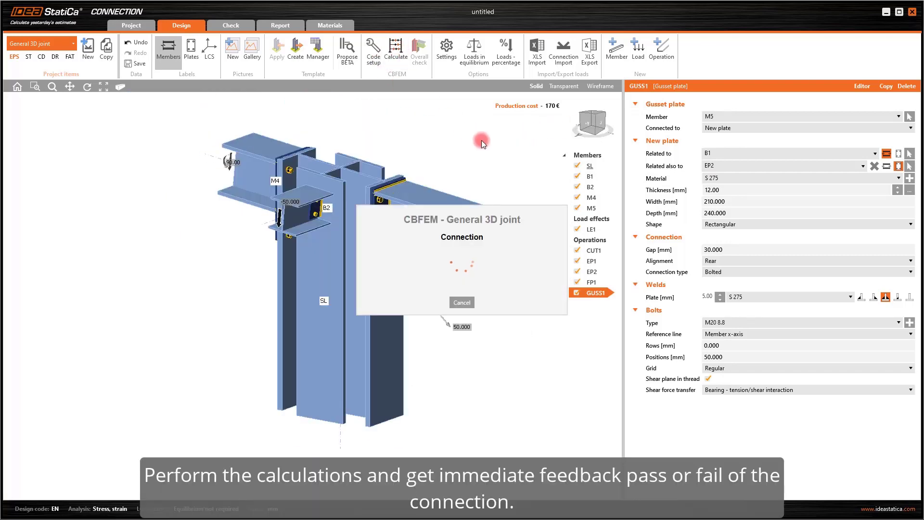
pyautogui.scroll(3, 481, 141)
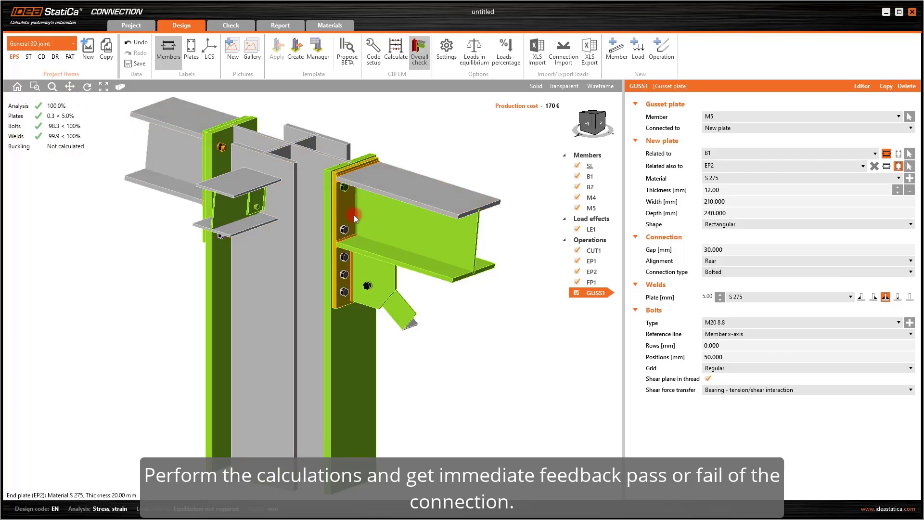
# Open the check results and display the equivalent stress across the joint.
pyautogui.click(249, 29)
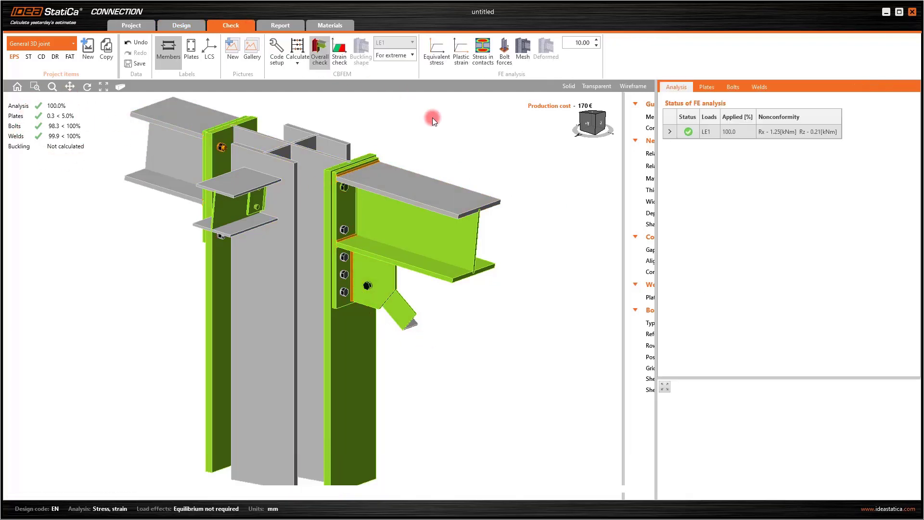
pyautogui.click(437, 53)
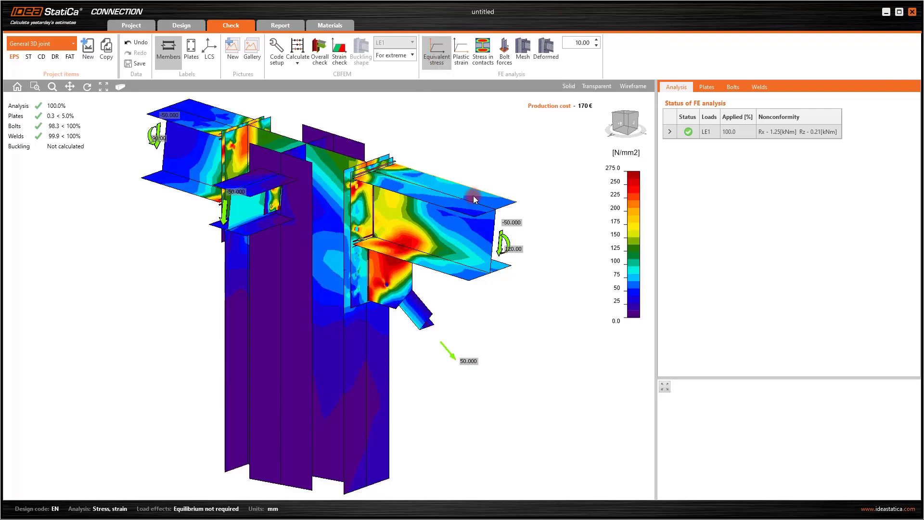
pyautogui.click(621, 122)
pyautogui.moveTo(619, 120)
pyautogui.mouseDown()
pyautogui.moveTo(641, 125)
pyautogui.moveTo(625, 130)
pyautogui.mouseUp()
# Review the plate checks, examining the stress in B2's bottom flange and in gusset plate GUSS1.
pyautogui.click(706, 87)
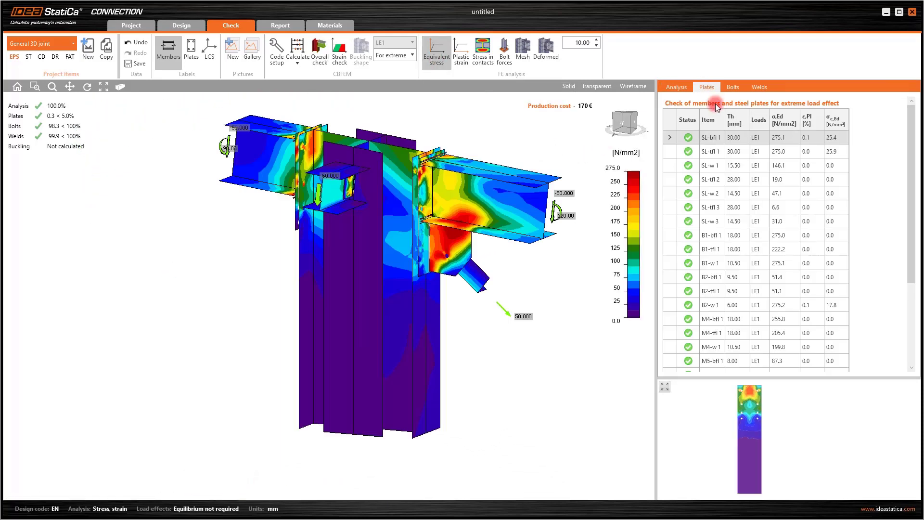
pyautogui.click(734, 278)
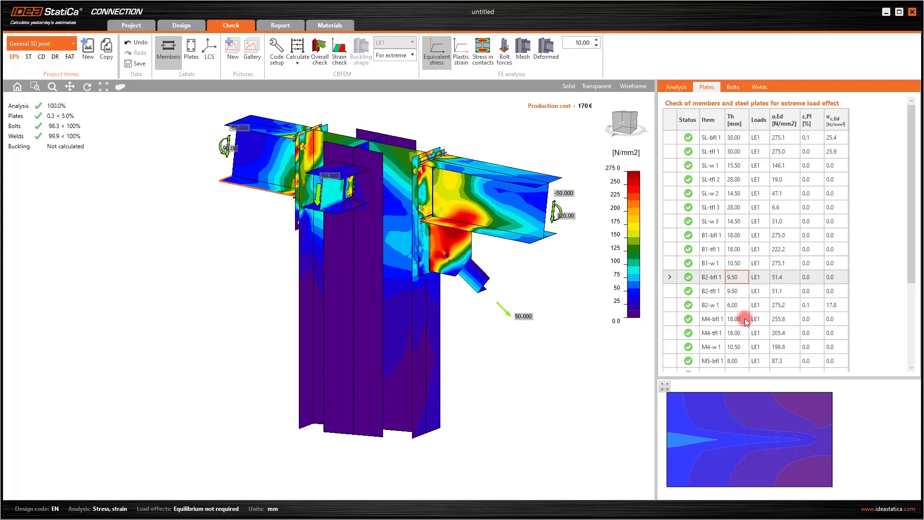
pyautogui.scroll(-3, 746, 313)
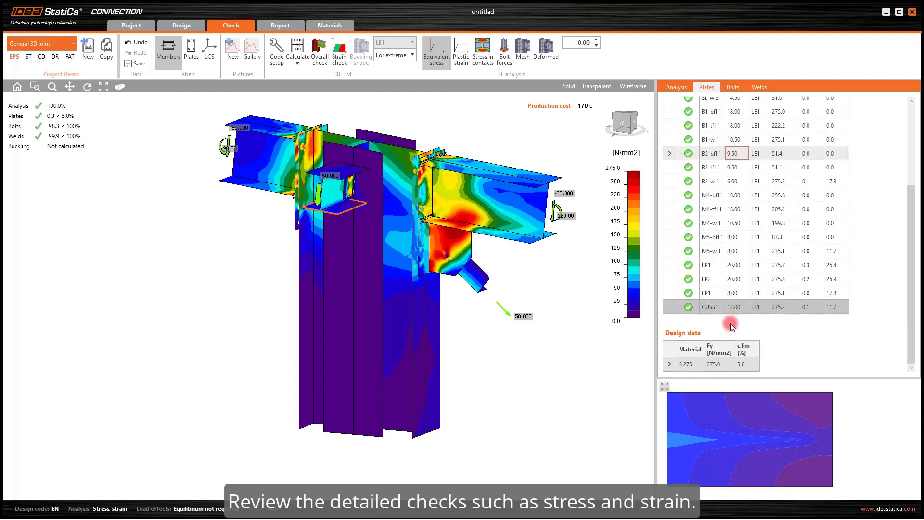
pyautogui.click(734, 307)
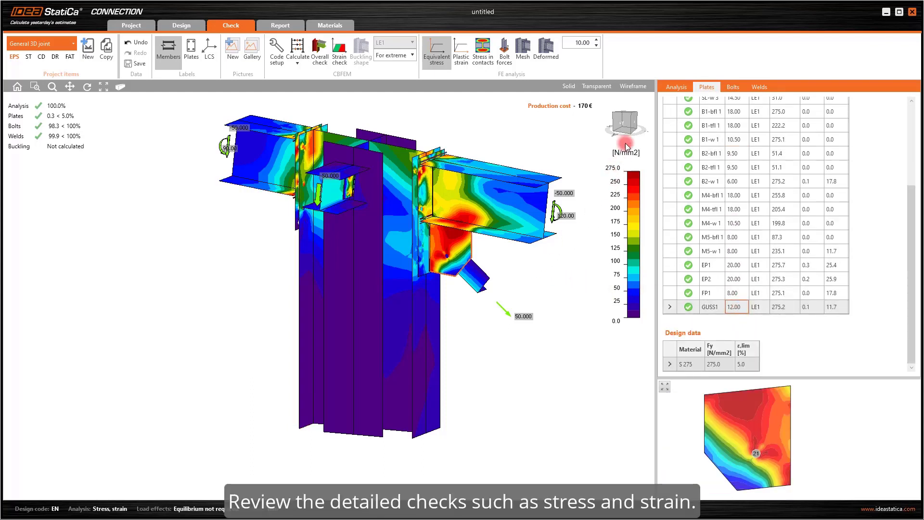
pyautogui.click(625, 125)
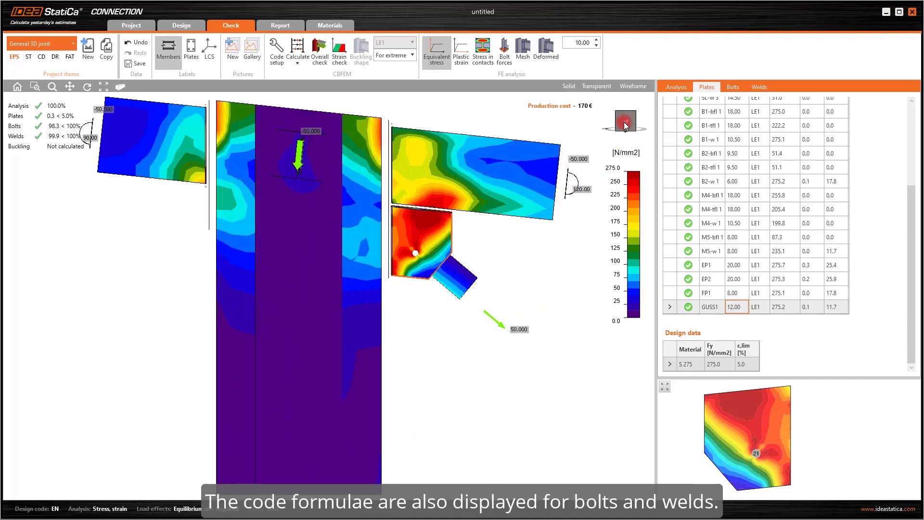
# Review the bolt checks, expanding bolt B1 to read its detailed code formulae.
pyautogui.click(733, 87)
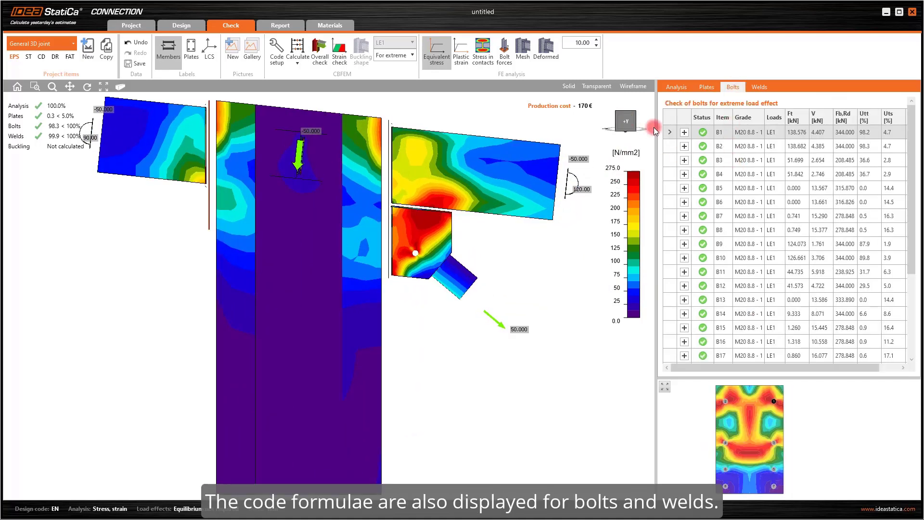
pyautogui.click(684, 132)
pyautogui.scroll(-6, 780, 162)
pyautogui.rightClick(806, 151)
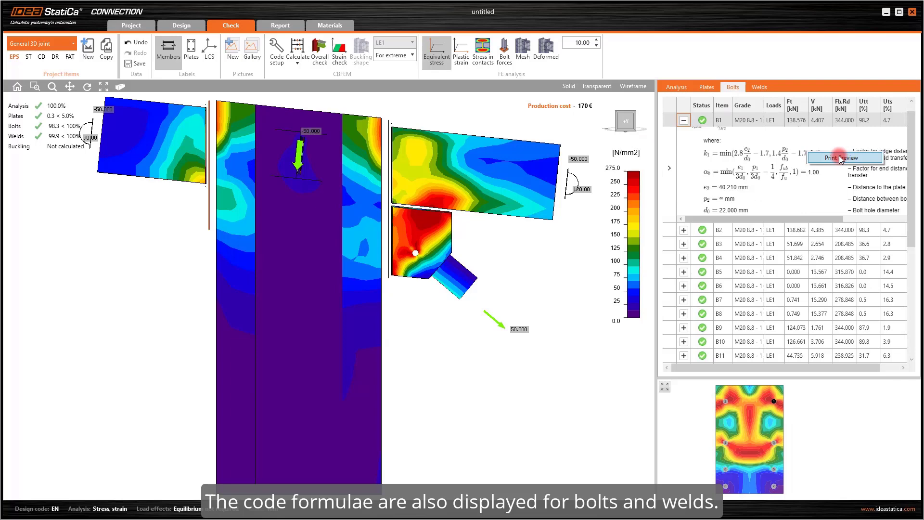
pyautogui.click(840, 158)
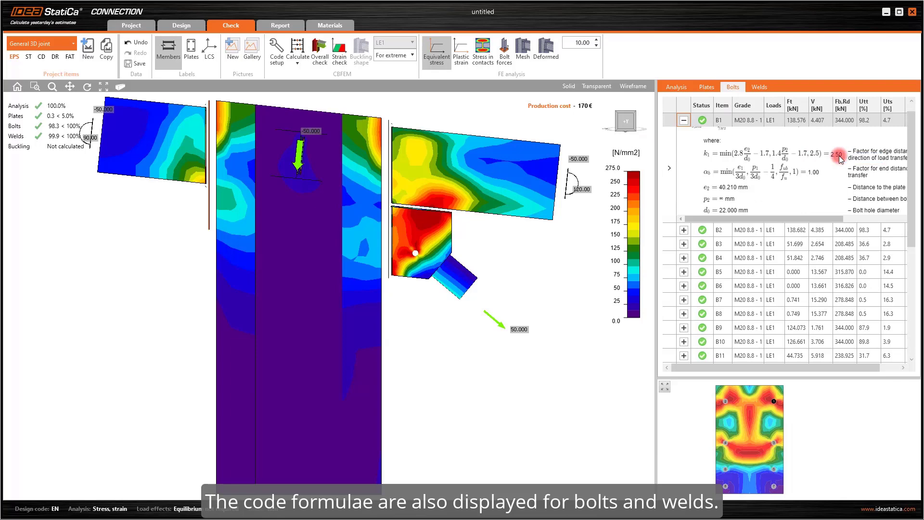
pyautogui.scroll(-6, 512, 196)
pyautogui.scroll(-5, 512, 196)
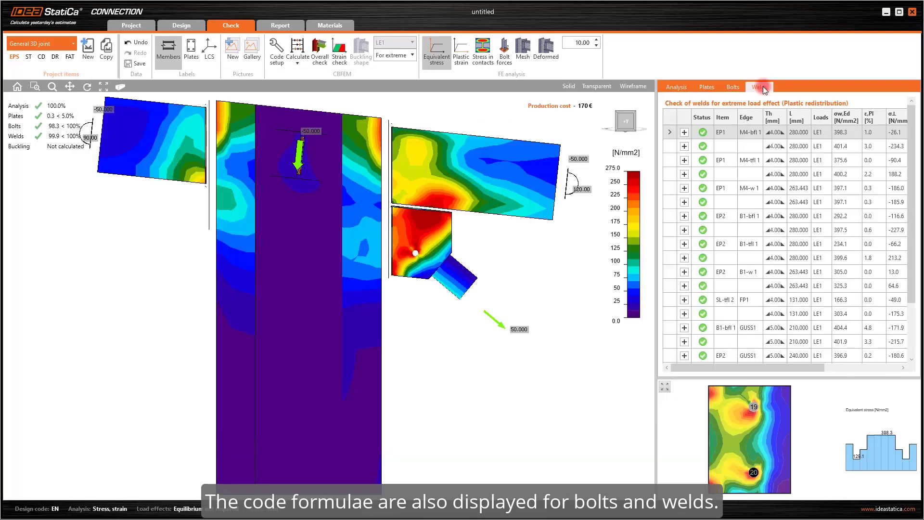
# Review the weld checks for the end plates, fin plate and gusset plate with the stressed joint in 3D.
pyautogui.click(635, 117)
pyautogui.scroll(-3, 776, 212)
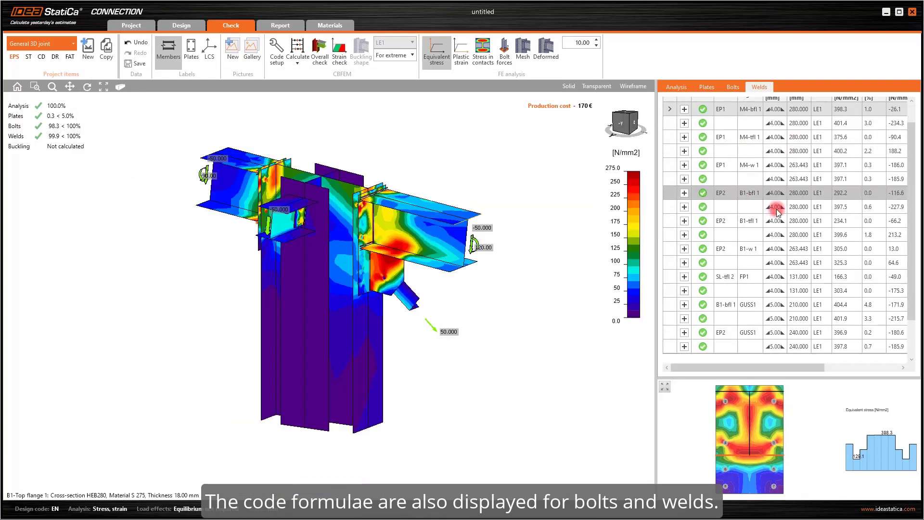
pyautogui.scroll(3, 777, 212)
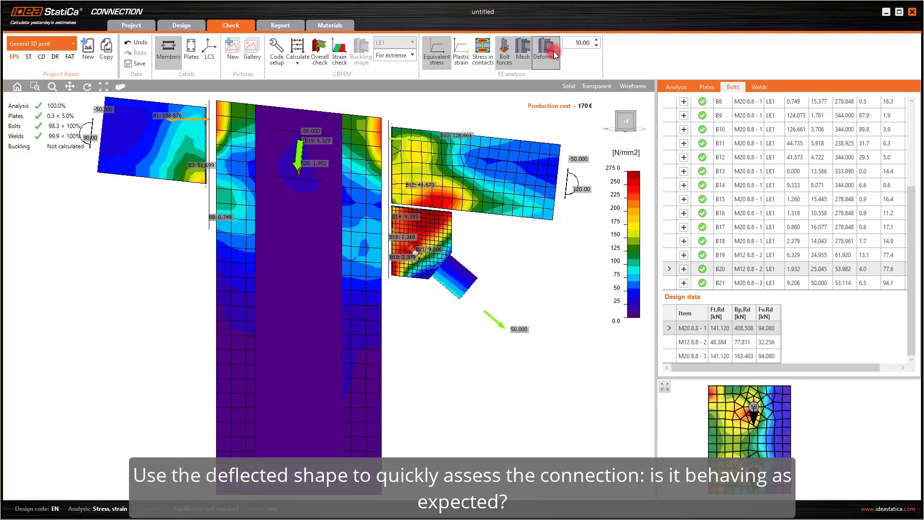
# Display the deformed shape of the joint and examine how the end plates and beams deflect.
pyautogui.click(554, 51)
pyautogui.scroll(10, 188, 125)
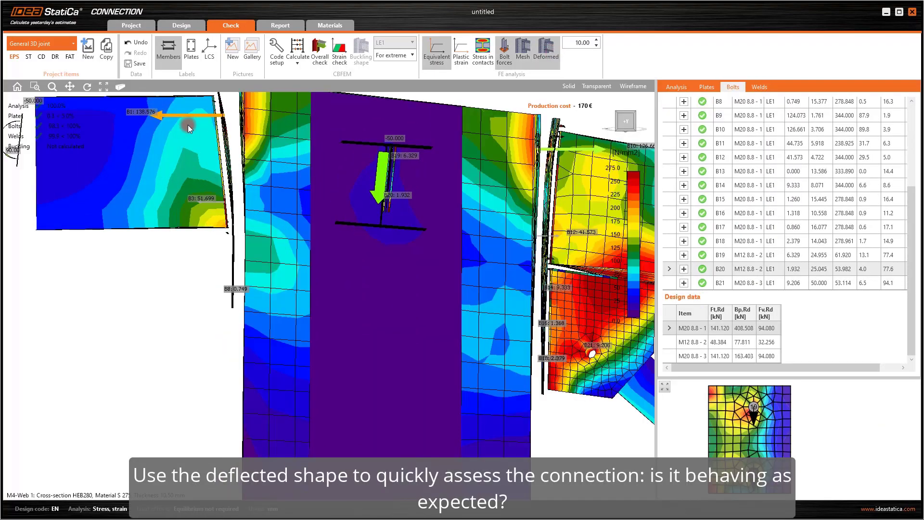
pyautogui.scroll(-10, 246, 165)
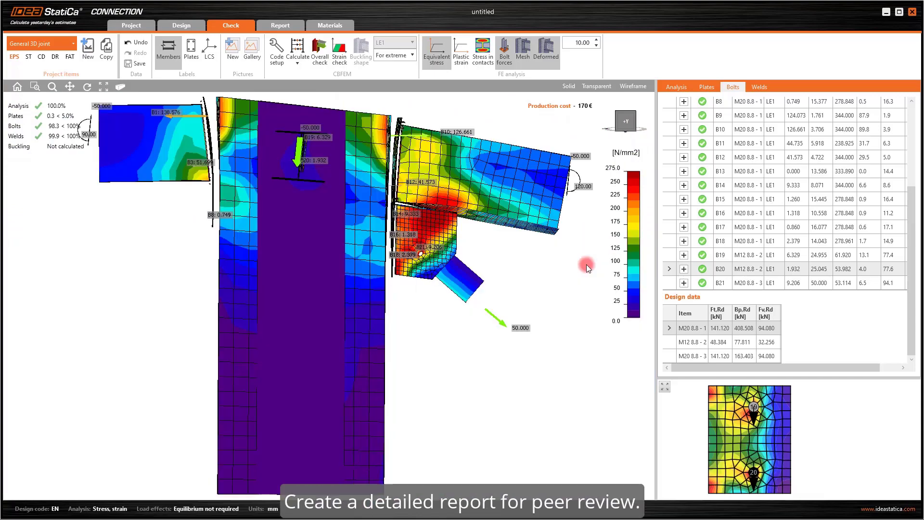
# Generate the detailed report for the joint and read through it down to the code settings.
pyautogui.click(280, 25)
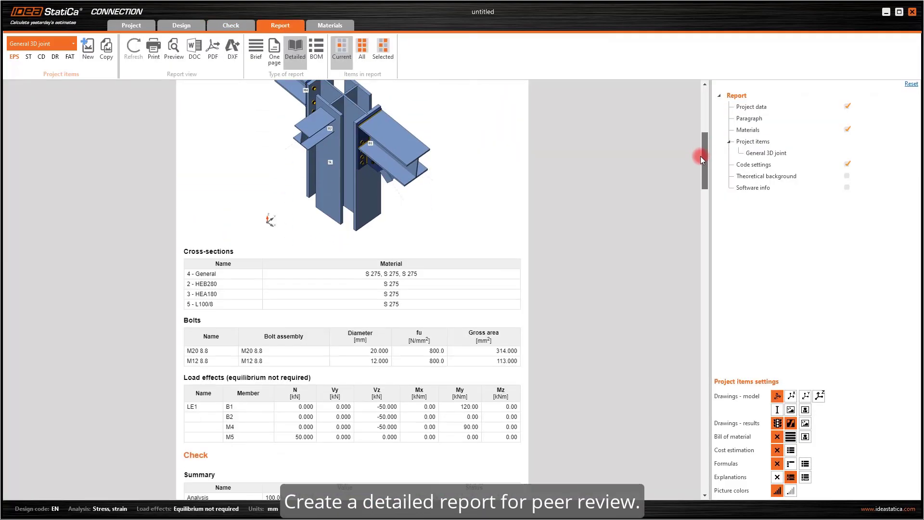
pyautogui.moveTo(701, 156); pyautogui.dragTo(711, 439)
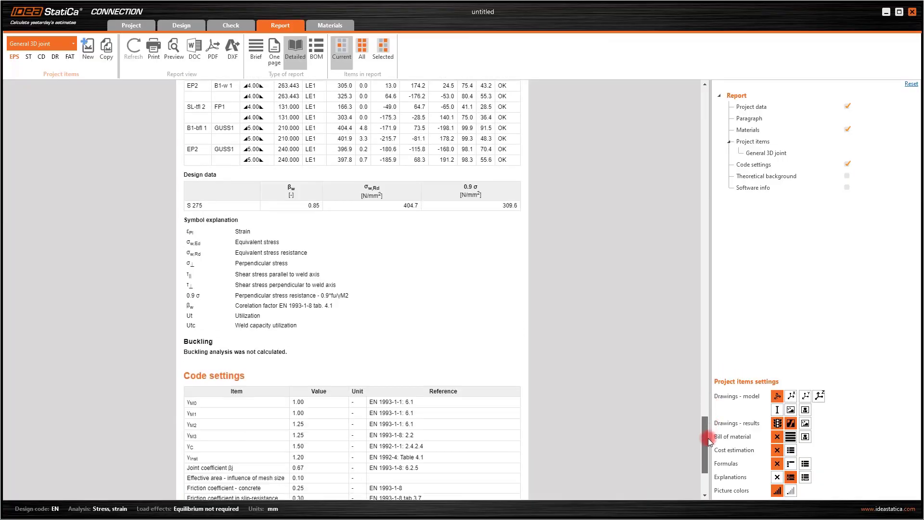
pyautogui.scroll(-2, 631, 340)
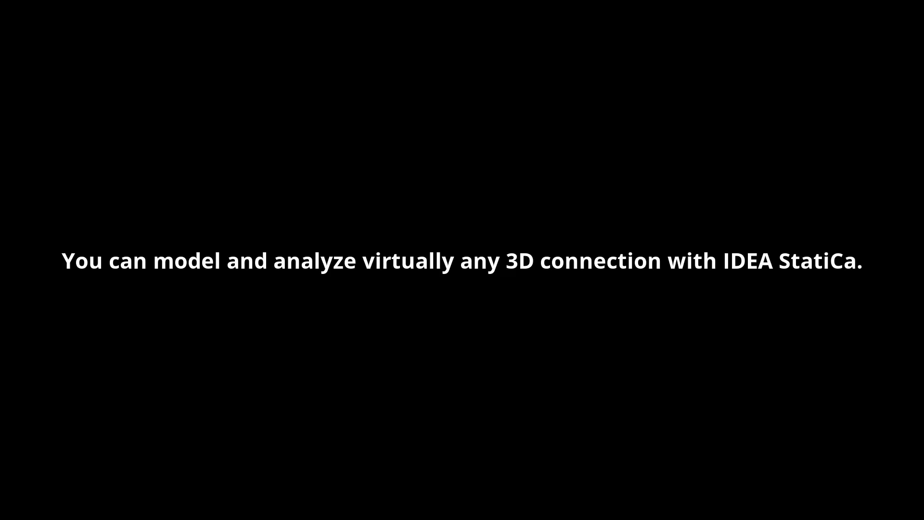